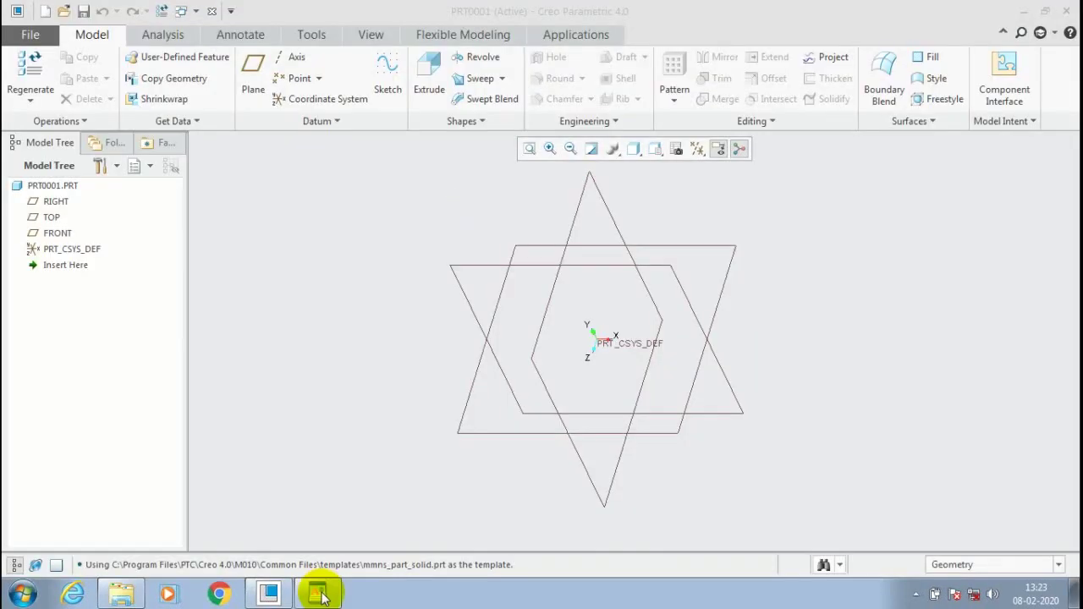
Step: Review the Blend vs Rotational Blend notes in WordPad, then pick the TOP plane in Creo
{"action": "left_click", "coordinate": [321, 595]}
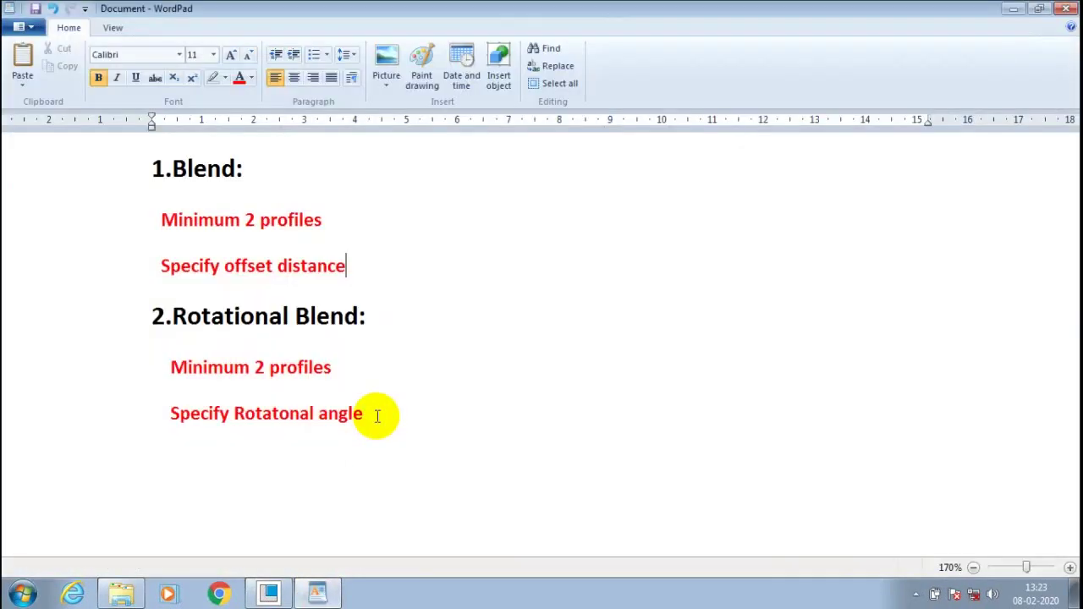
{"action": "double_click", "coordinate": [333, 167]}
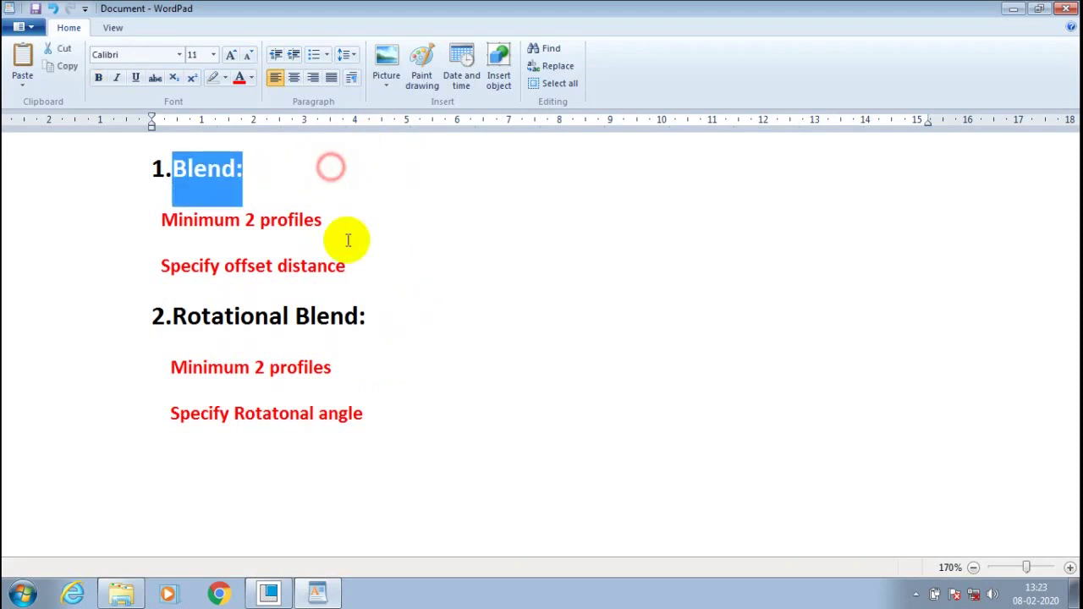
{"action": "left_click", "coordinate": [350, 234]}
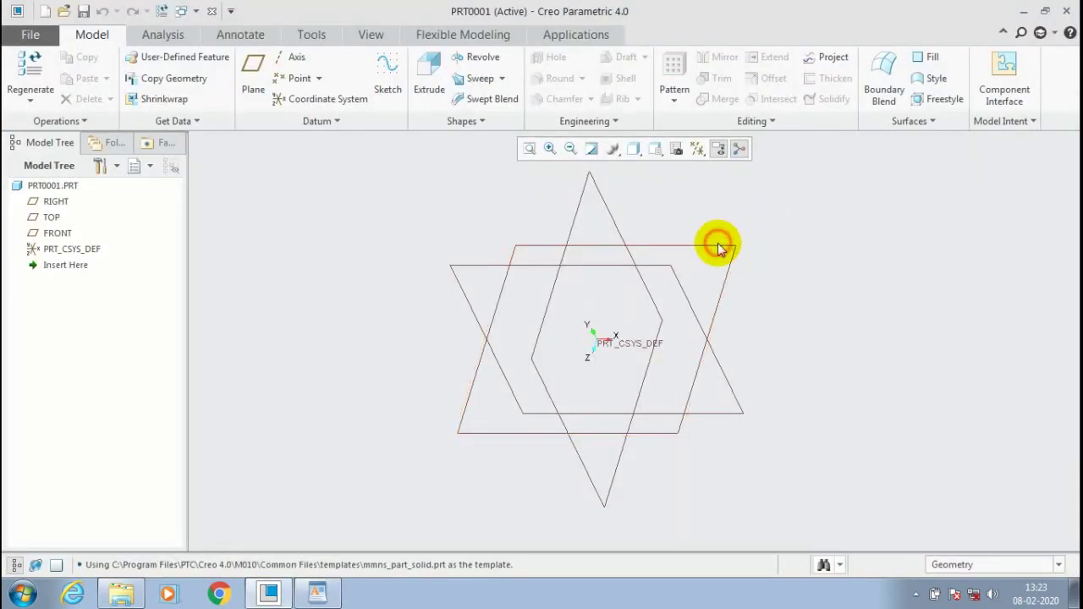
{"action": "left_click", "coordinate": [718, 245]}
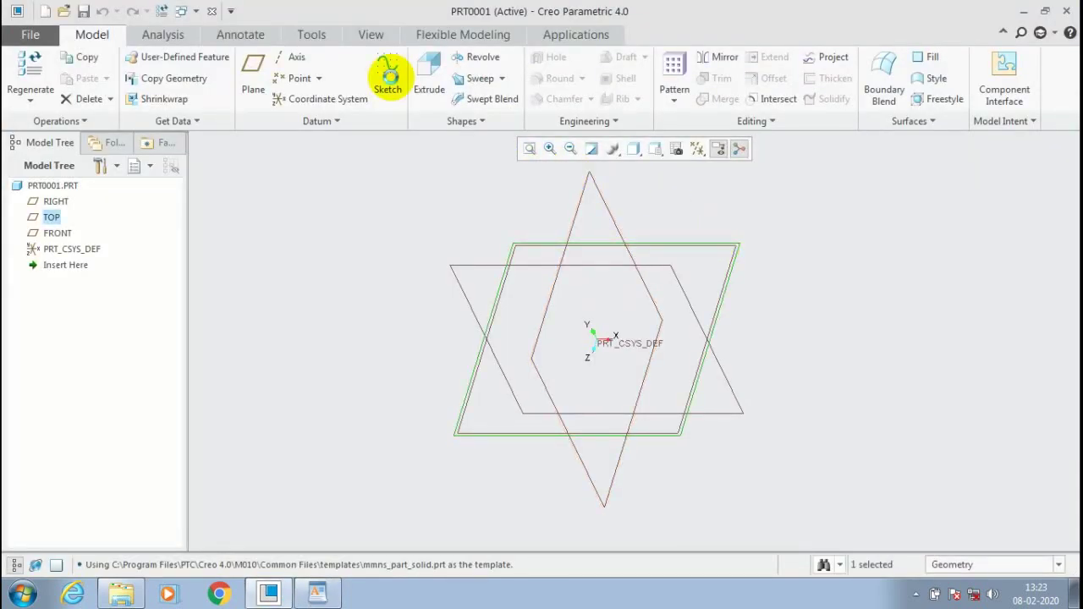
Step: Sketch a center rectangle on the TOP plane, centred on the coordinate-system origin
{"action": "left_click", "coordinate": [388, 78]}
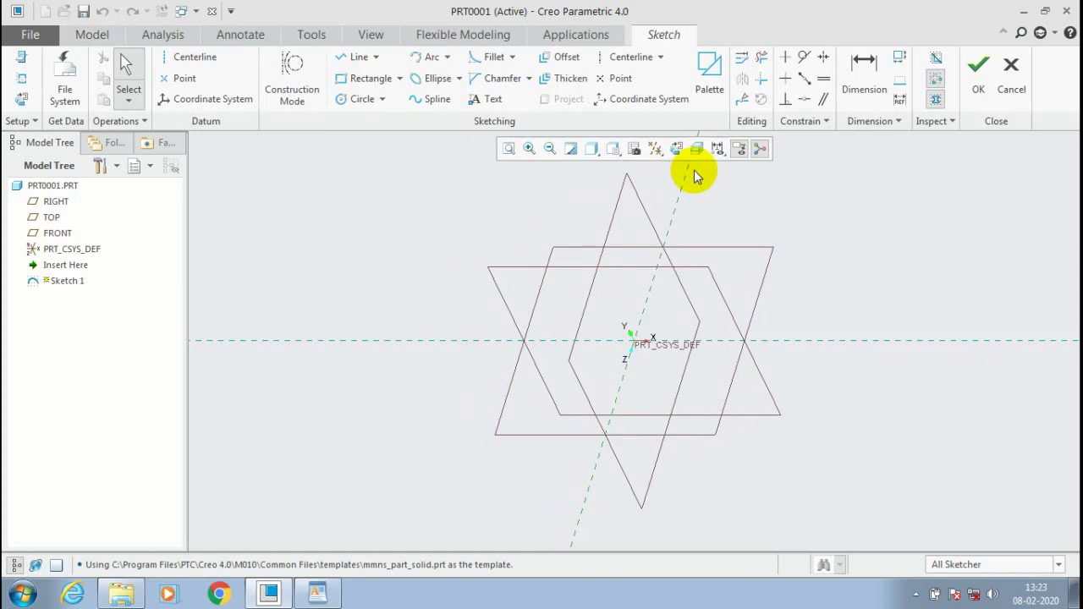
{"action": "left_click", "coordinate": [697, 149]}
{"action": "left_click", "coordinate": [400, 77]}
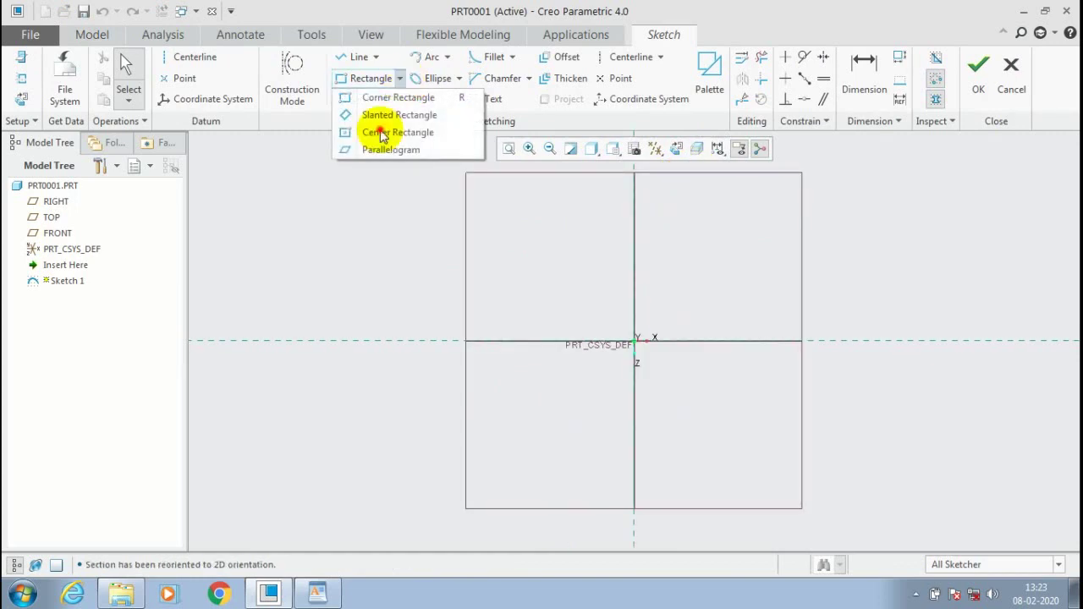
{"action": "left_click", "coordinate": [383, 133]}
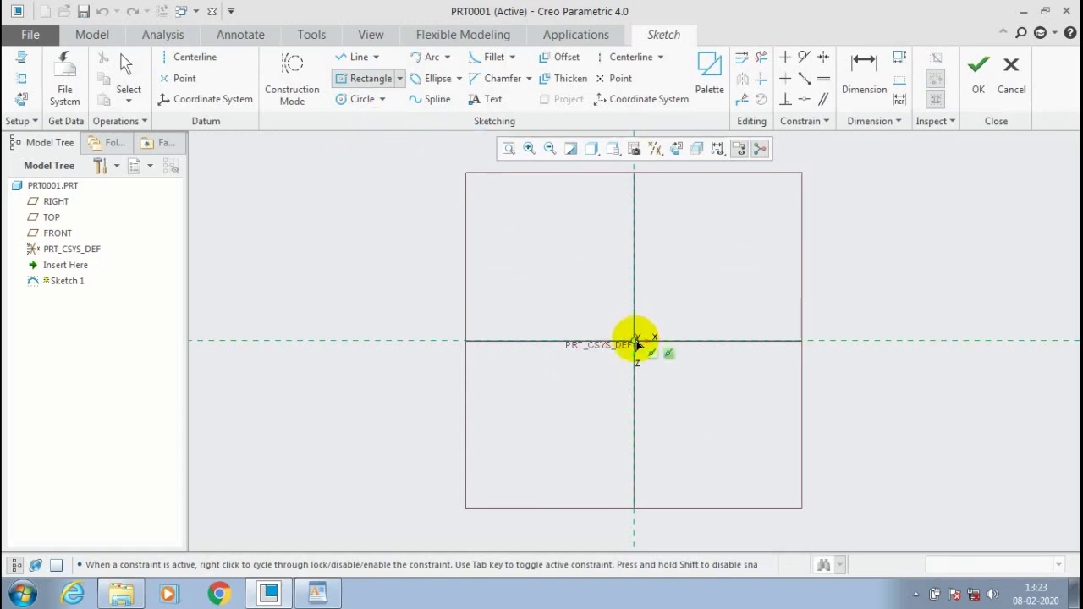
{"action": "left_click", "coordinate": [639, 342]}
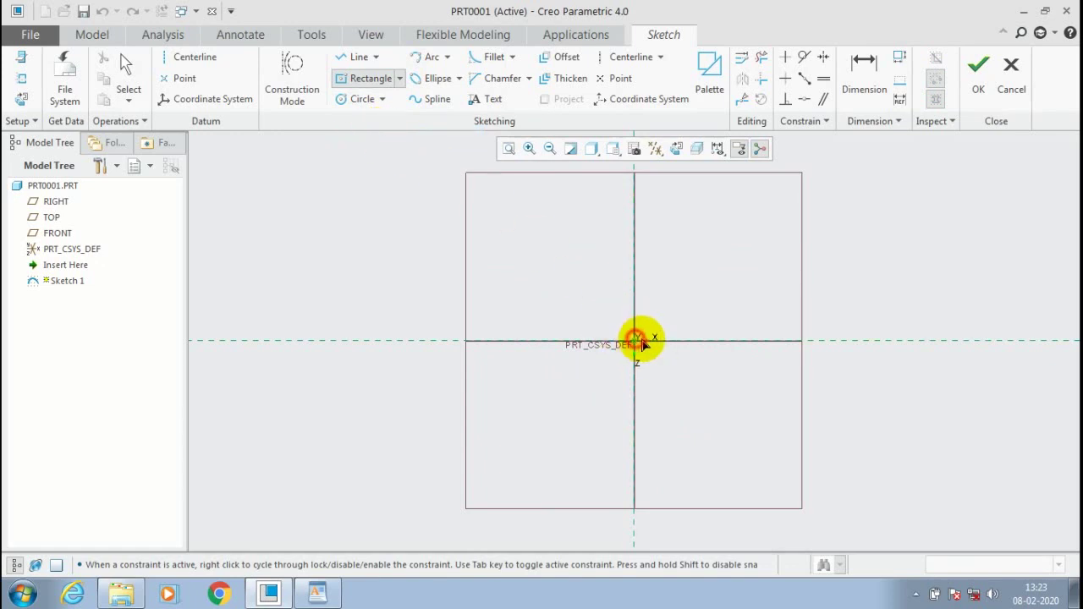
{"action": "left_click", "coordinate": [700, 280]}
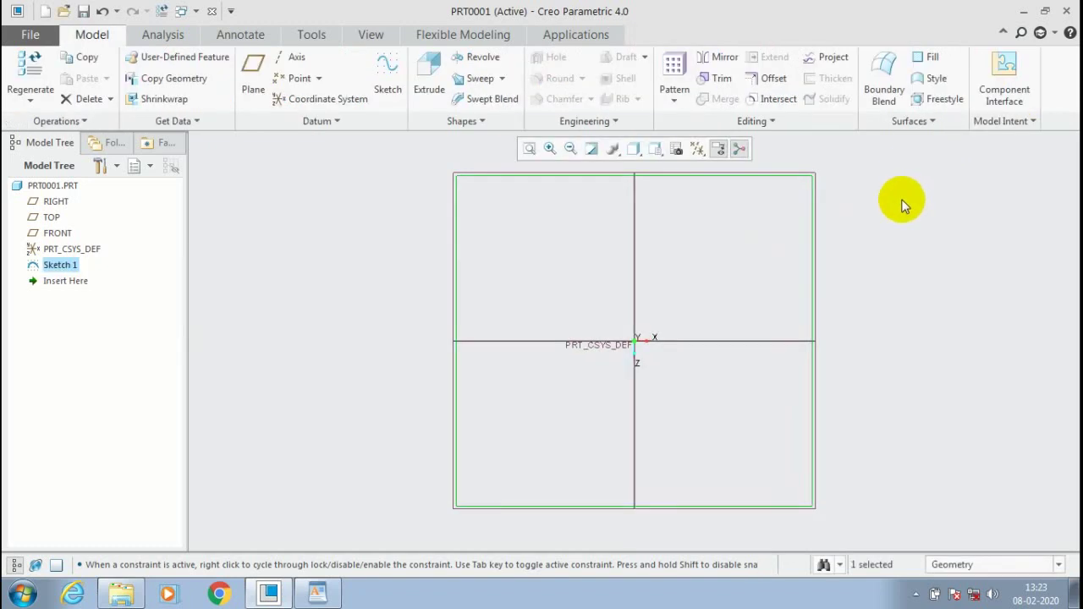
Step: Start a Blend feature with Sketch 1 as its first section
{"action": "left_click", "coordinate": [476, 145]}
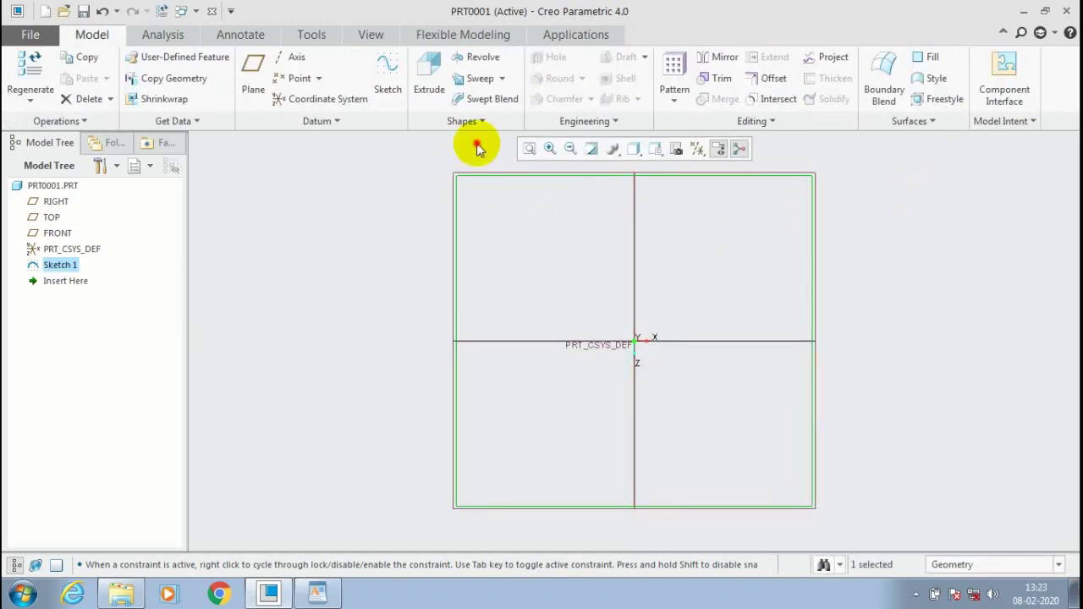
{"action": "left_click", "coordinate": [466, 121]}
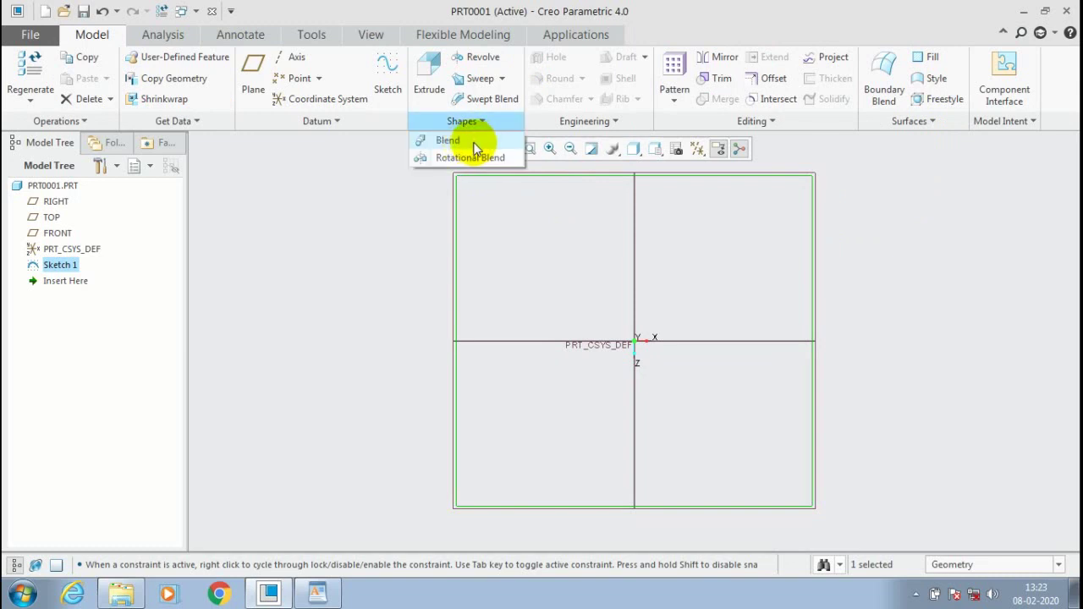
{"action": "left_click", "coordinate": [482, 141]}
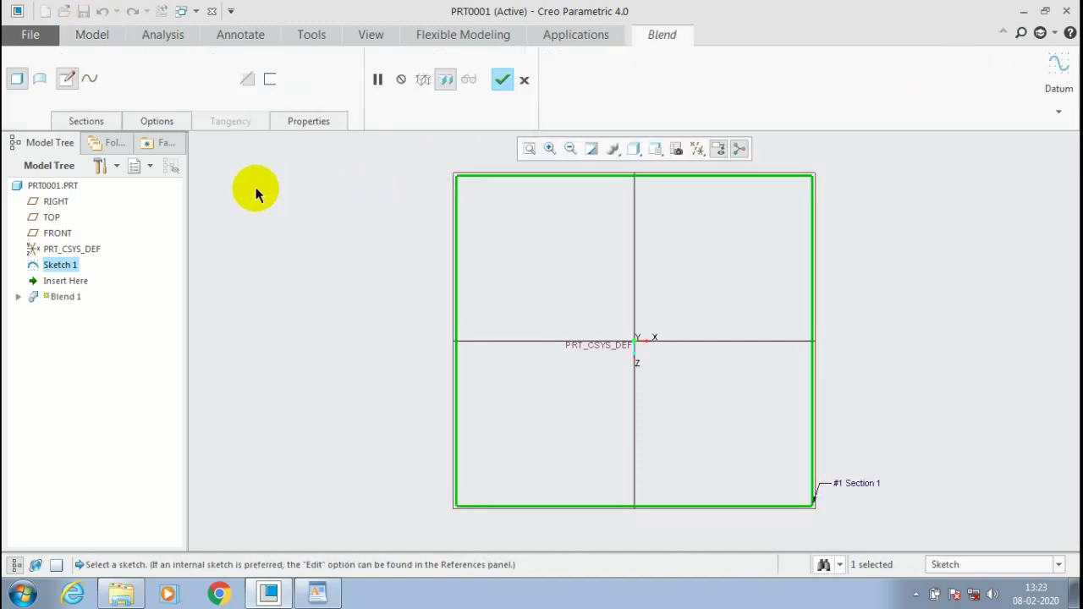
Step: Insert a second blend section offset 100 and begin sketching it
{"action": "left_click", "coordinate": [96, 121]}
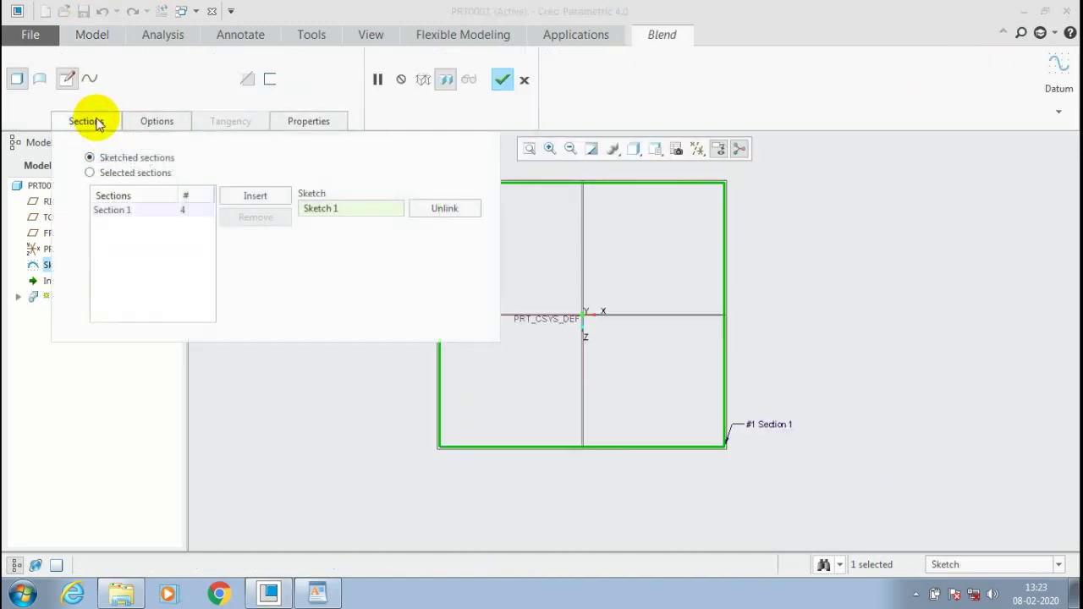
{"action": "left_click", "coordinate": [253, 194]}
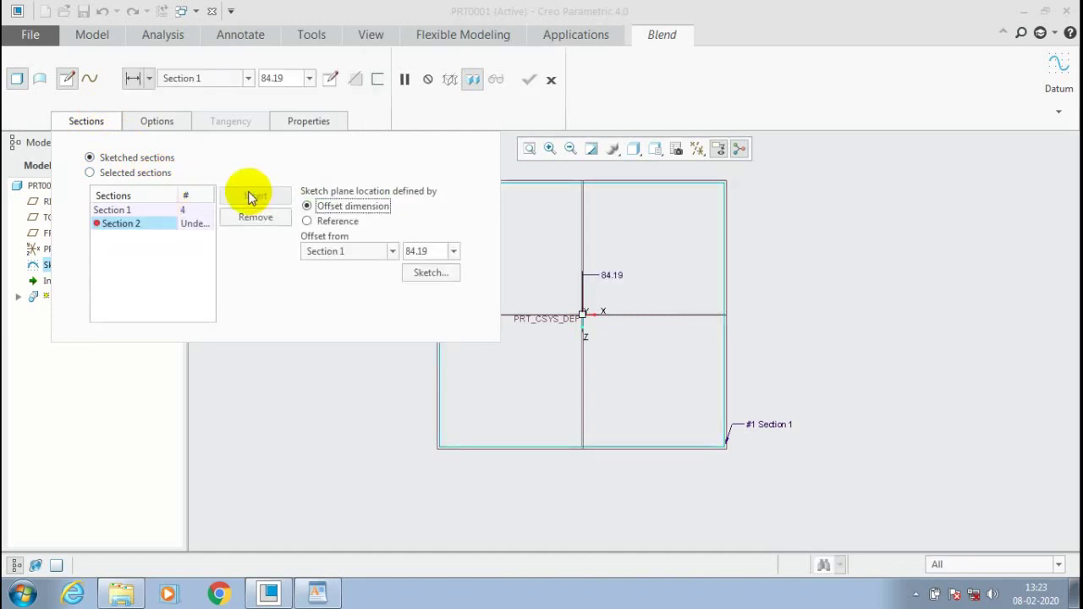
{"action": "left_click", "coordinate": [420, 251]}
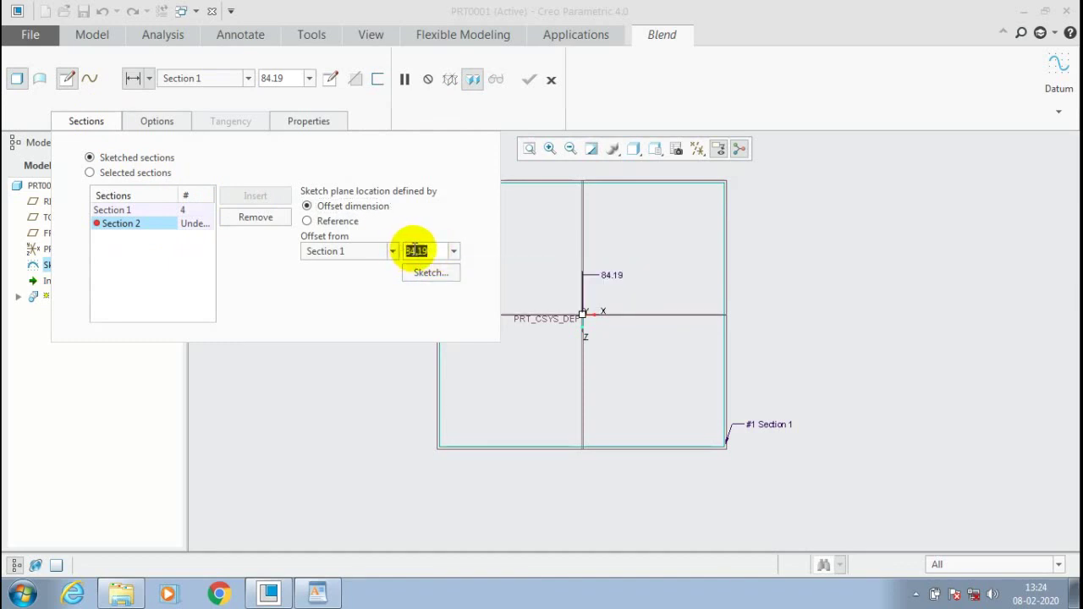
{"action": "type", "text": "100"}
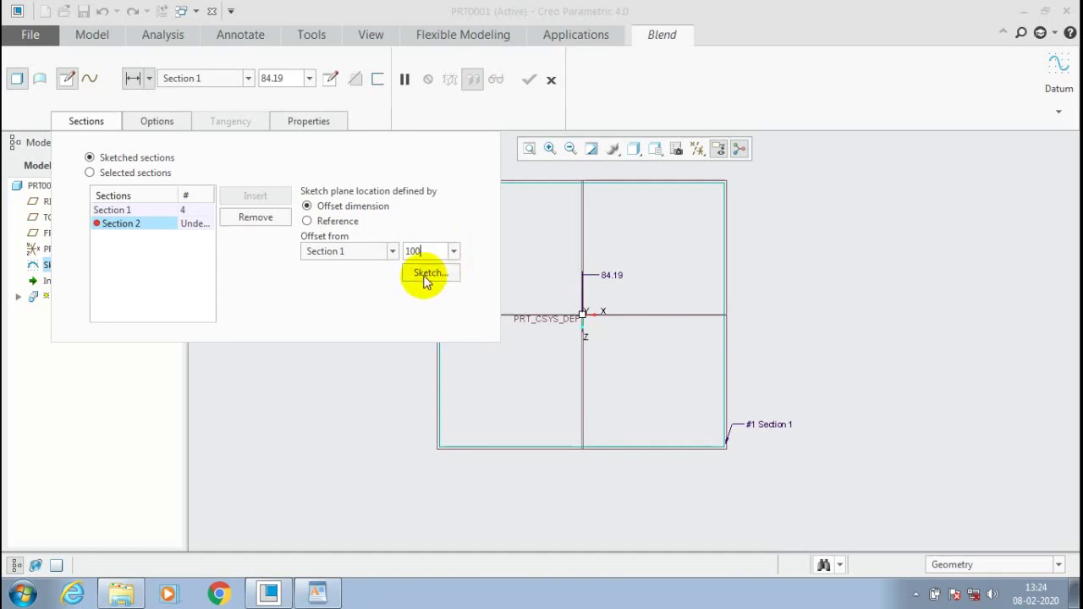
{"action": "left_click", "coordinate": [426, 275]}
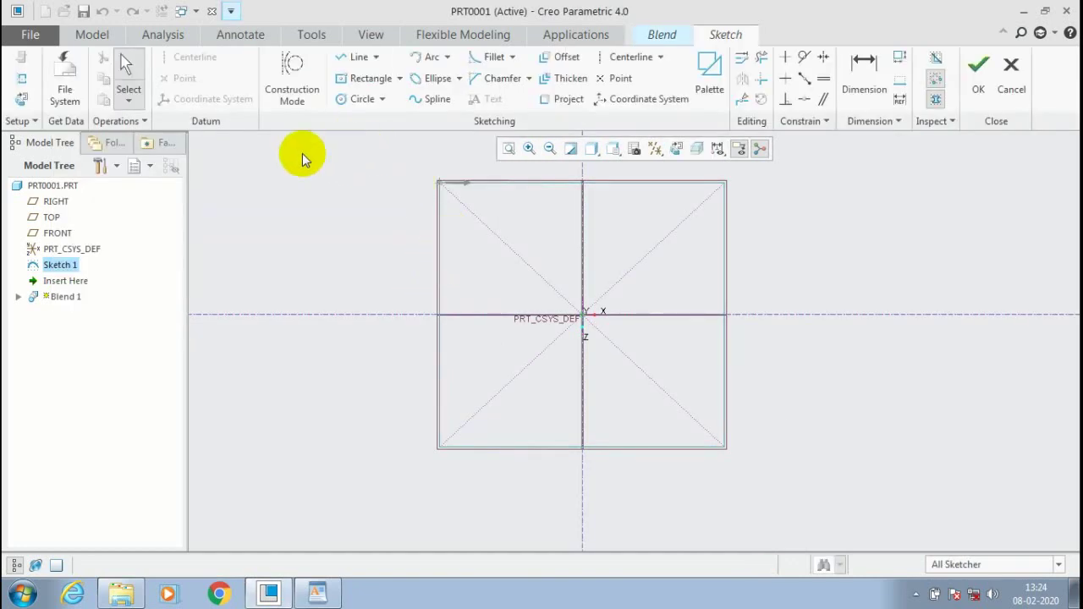
Step: Draw a circle centred on the origin for the second section
{"action": "key", "text": "c"}
{"action": "left_click", "coordinate": [584, 315]}
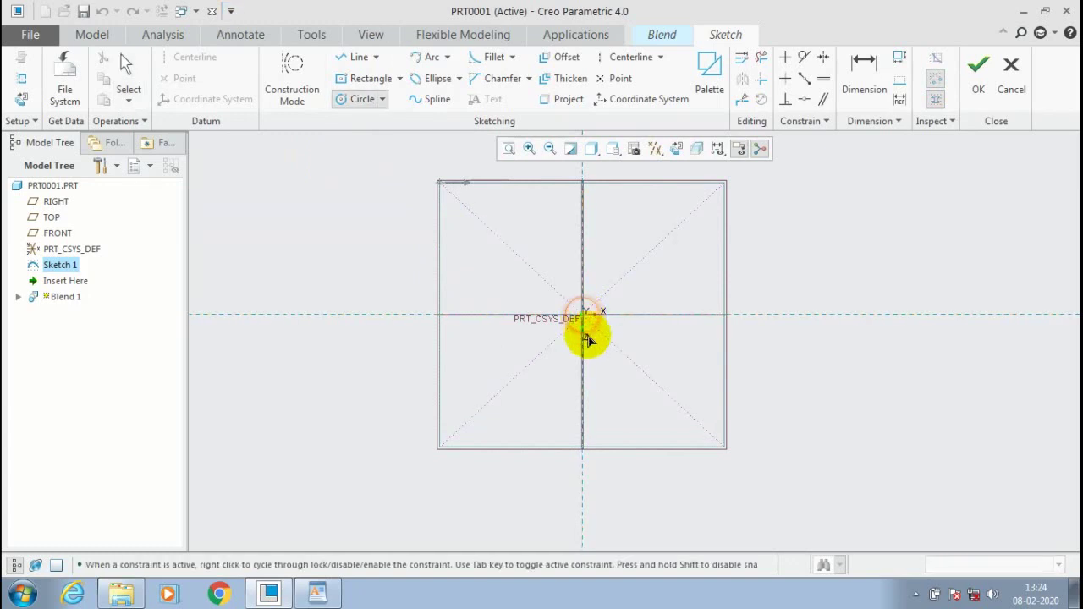
{"action": "left_click", "coordinate": [641, 385]}
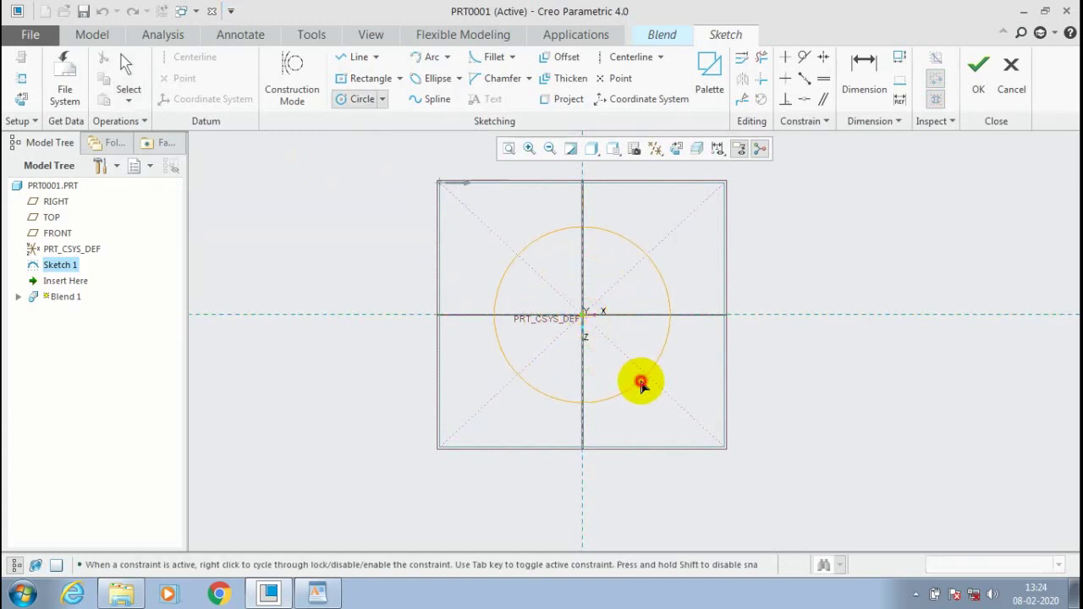
Step: Divide the circle at four diagonal points and accept the section sketch
{"action": "left_click", "coordinate": [746, 102]}
{"action": "left_click", "coordinate": [519, 256]}
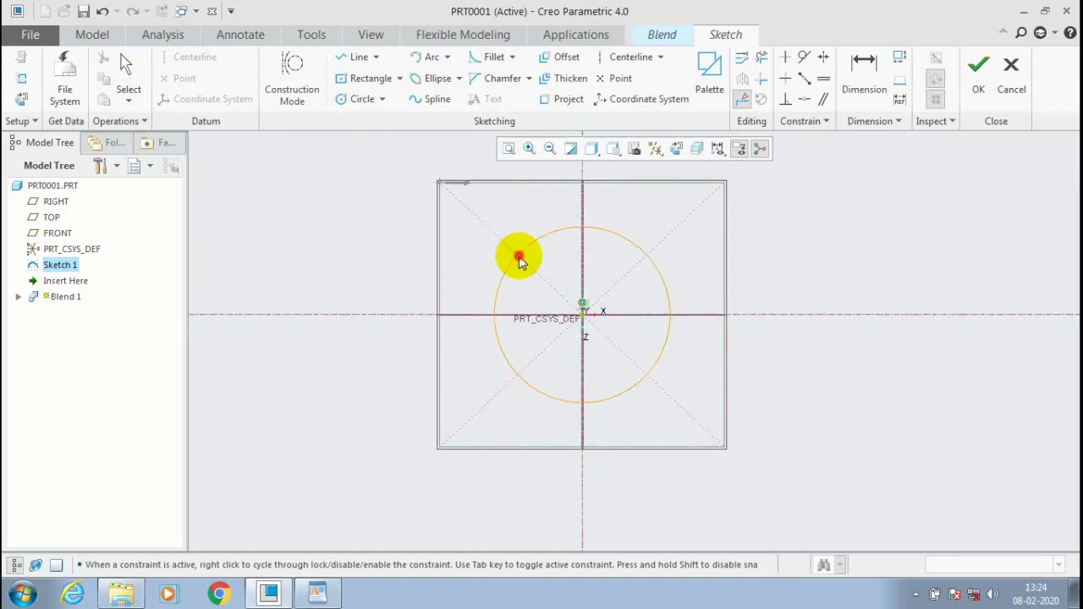
{"action": "left_click", "coordinate": [644, 259]}
{"action": "left_click", "coordinate": [643, 258]}
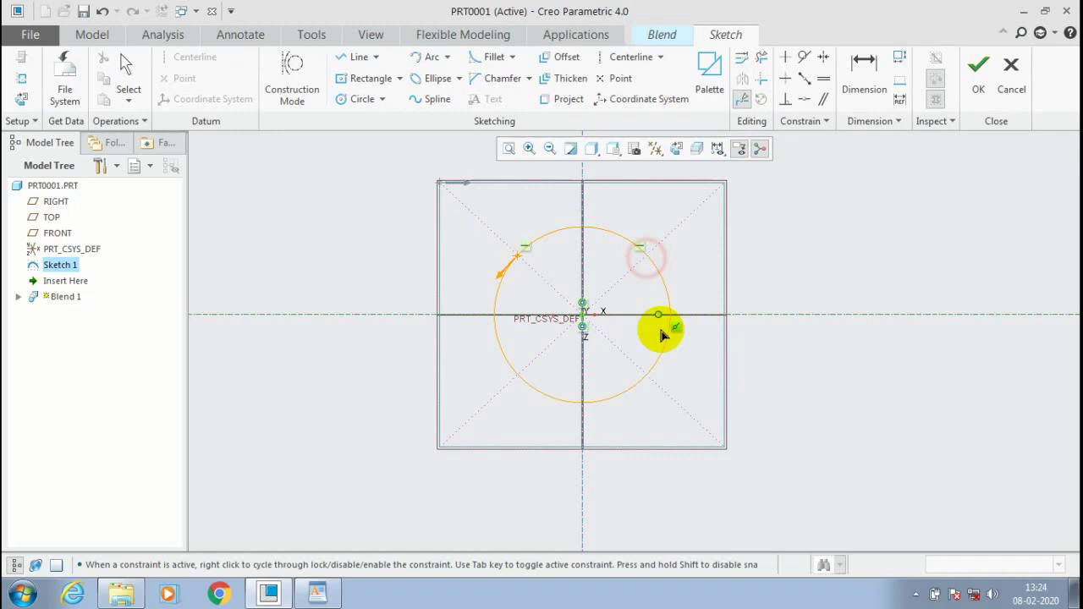
{"action": "left_click", "coordinate": [647, 374]}
{"action": "left_click", "coordinate": [521, 382]}
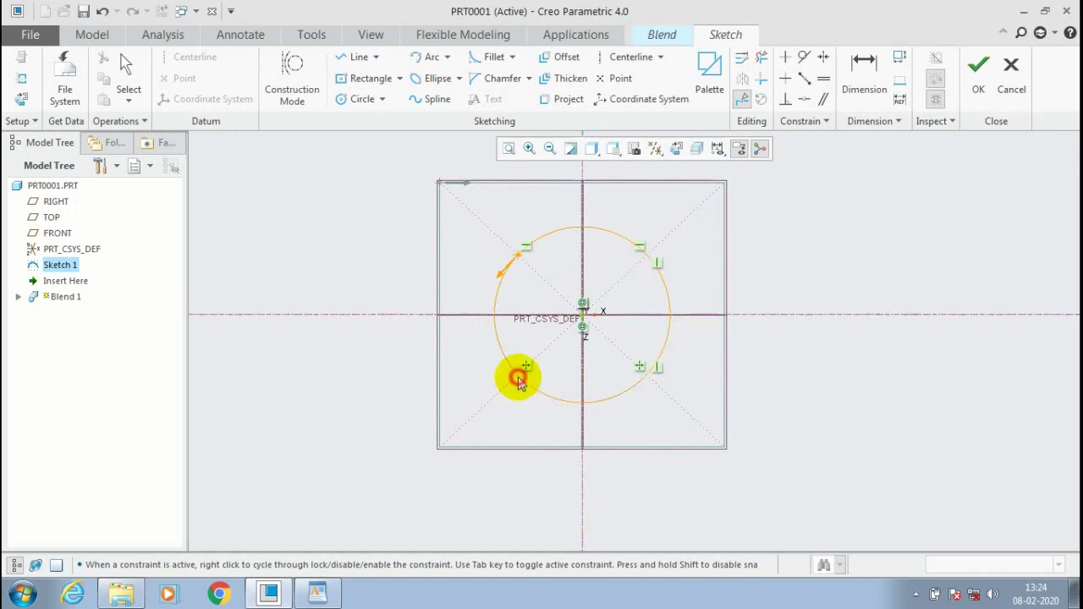
{"action": "left_click", "coordinate": [977, 72]}
Step: Try blend section distances of 250 and then 45, orbiting to compare
{"action": "mouse_move", "coordinate": [807, 342]}
{"action": "middle_mouse_down"}
{"action": "mouse_move", "coordinate": [774, 275]}
{"action": "mouse_move", "coordinate": [779, 328]}
{"action": "middle_mouse_up"}
{"action": "middle_click_drag", "start_coordinate": [577, 288], "coordinate": [612, 279]}
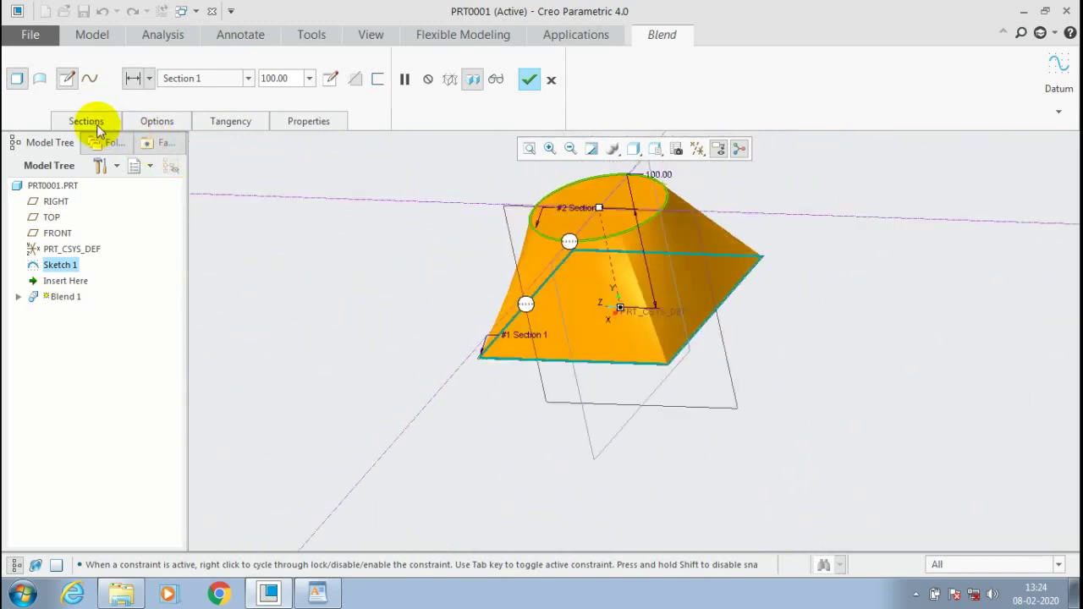
{"action": "double_click", "coordinate": [288, 77]}
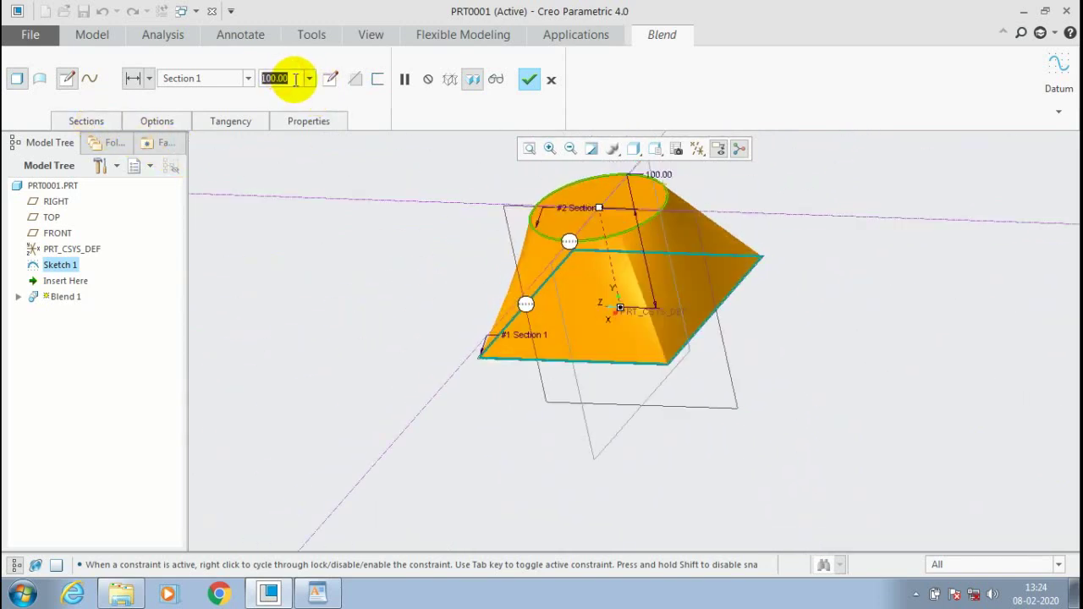
{"action": "type", "text": "250"}
{"action": "key", "text": "Return"}
{"action": "middle_click_drag", "start_coordinate": [613, 252], "coordinate": [625, 177]}
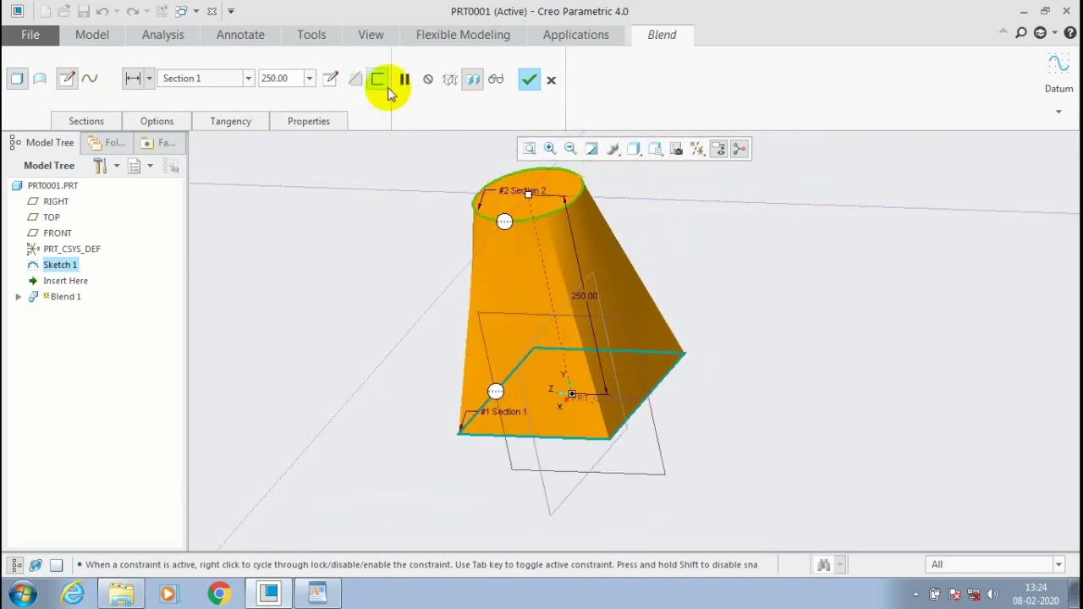
{"action": "double_click", "coordinate": [288, 78]}
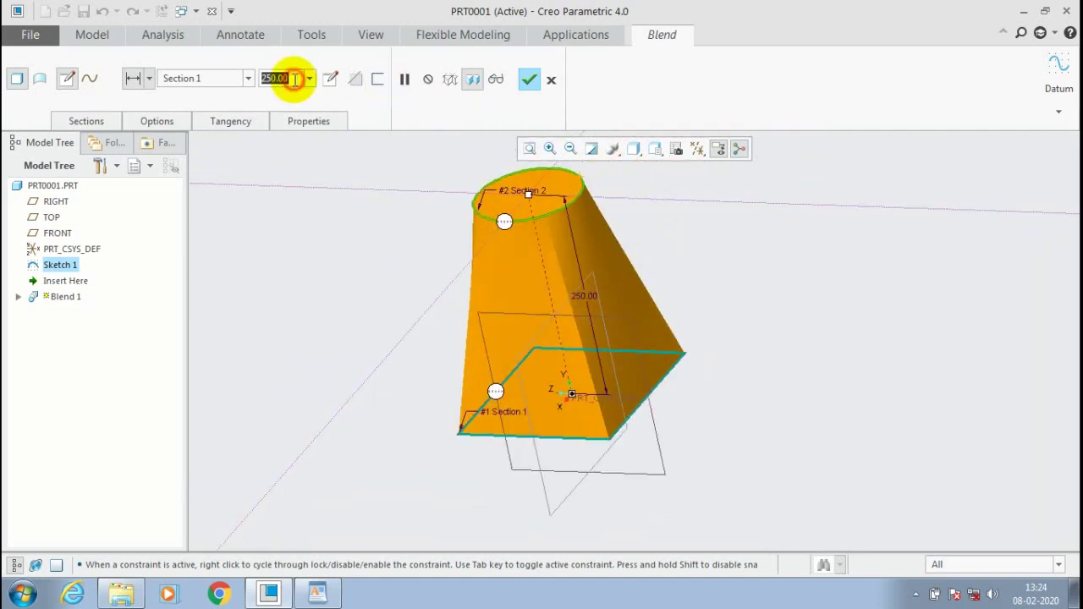
{"action": "type", "text": "45"}
{"action": "key", "text": "Return"}
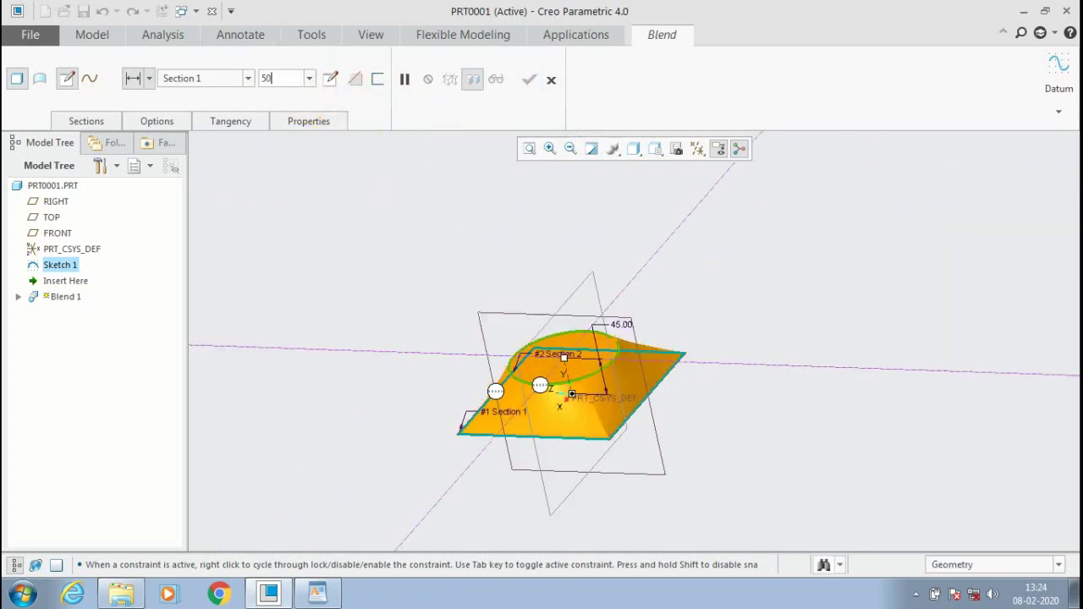
Step: Set the section distance to 500 and complete Blend 1
{"action": "double_click", "coordinate": [260, 78]}
{"action": "type", "text": "500"}
{"action": "key", "text": "Return"}
{"action": "middle_click_drag", "start_coordinate": [693, 313], "coordinate": [672, 237]}
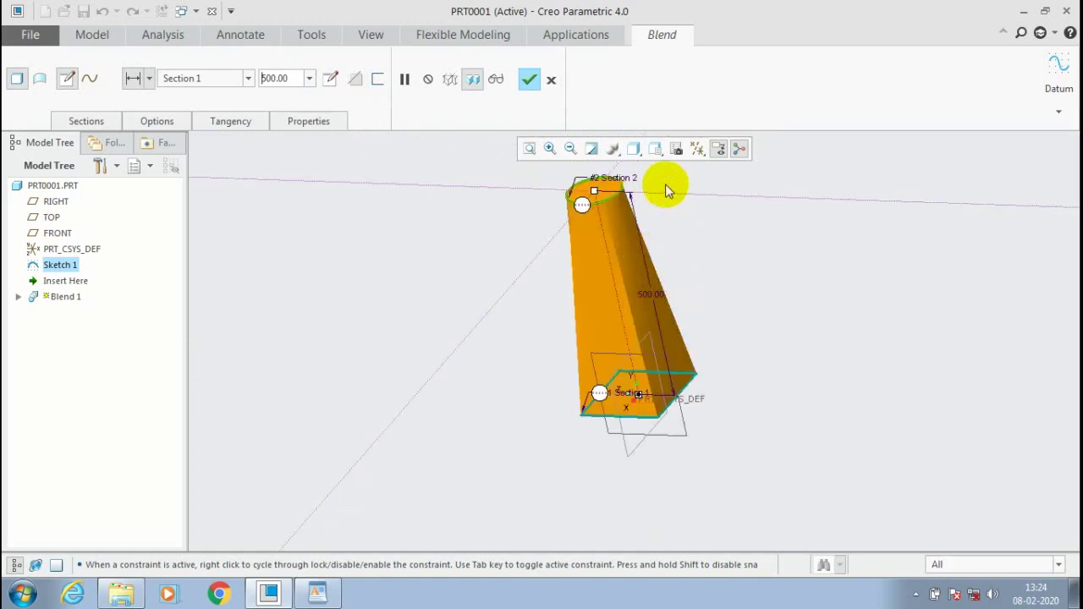
{"action": "left_click", "coordinate": [529, 79]}
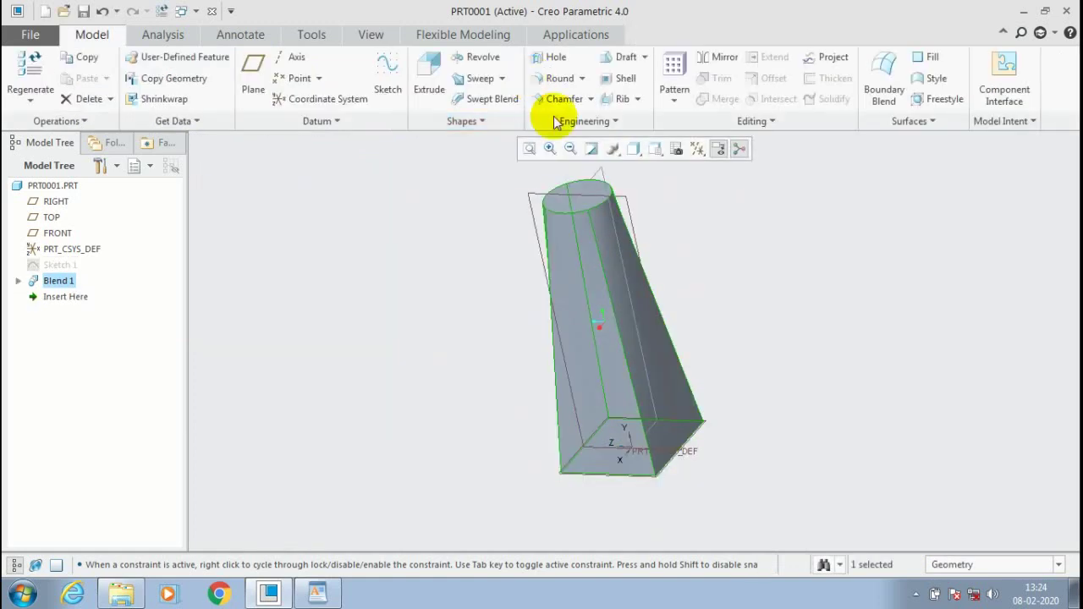
{"action": "left_click", "coordinate": [338, 474]}
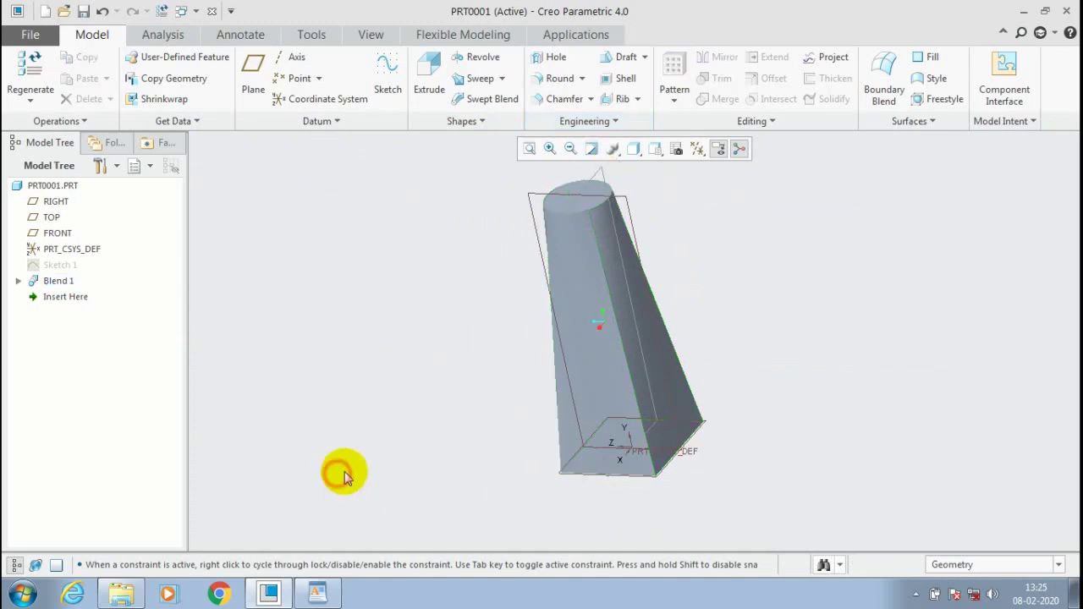
{"action": "left_click", "coordinate": [320, 594]}
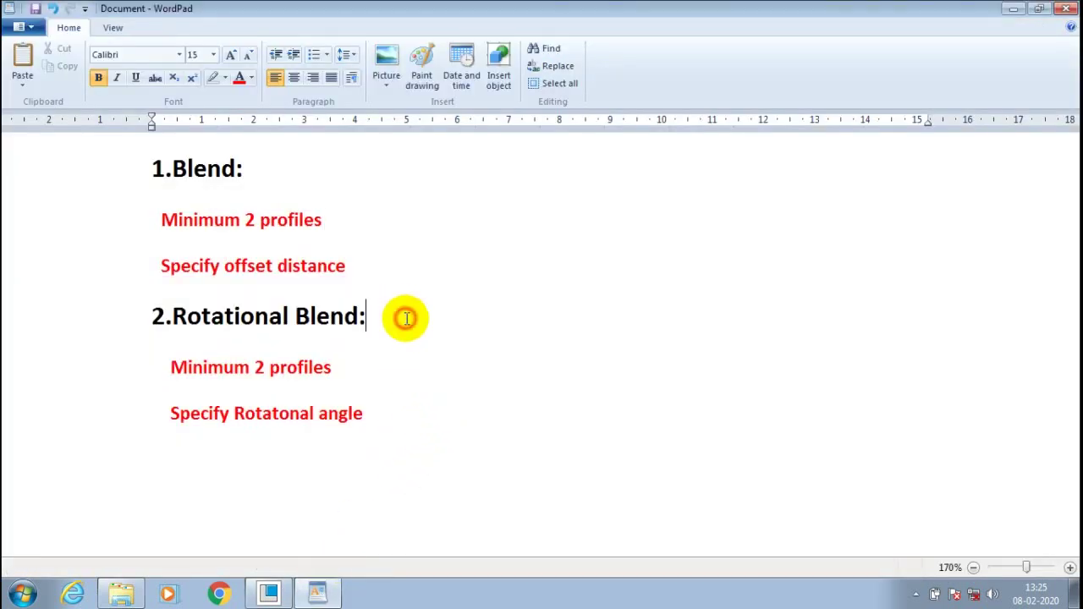
{"action": "left_click_drag", "start_coordinate": [404, 316], "coordinate": [242, 315]}
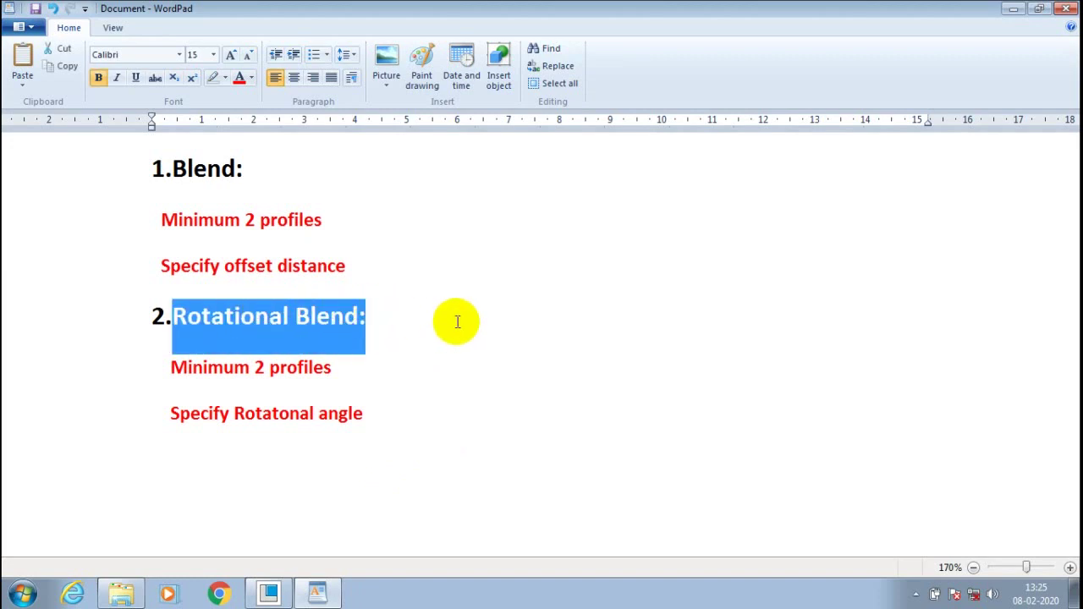
{"action": "left_click", "coordinate": [1015, 15]}
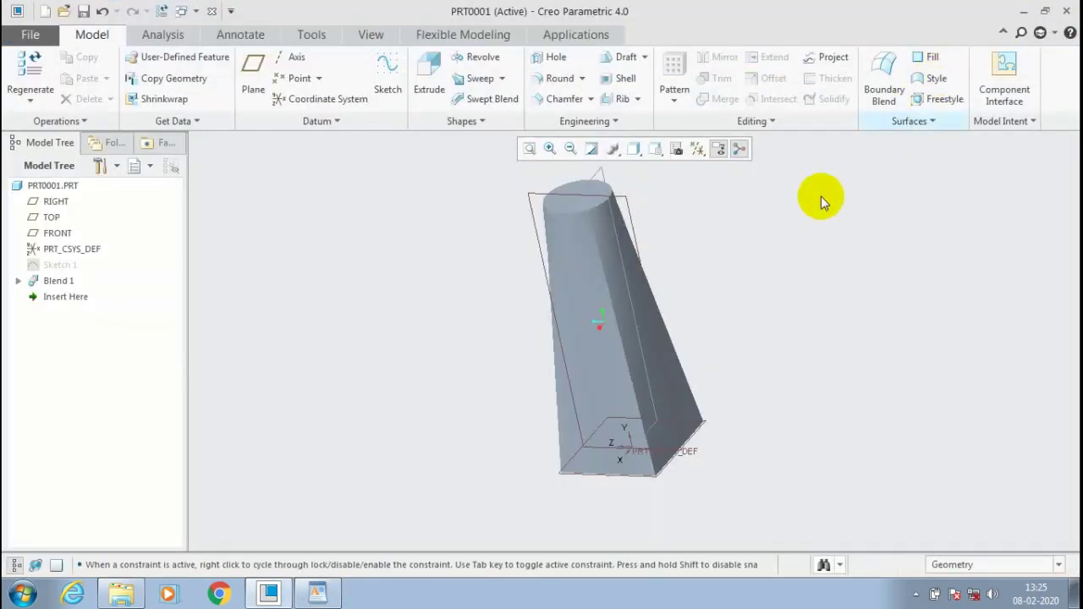
Step: Delete Blend 1 from the model tree
{"action": "left_click", "coordinate": [68, 286]}
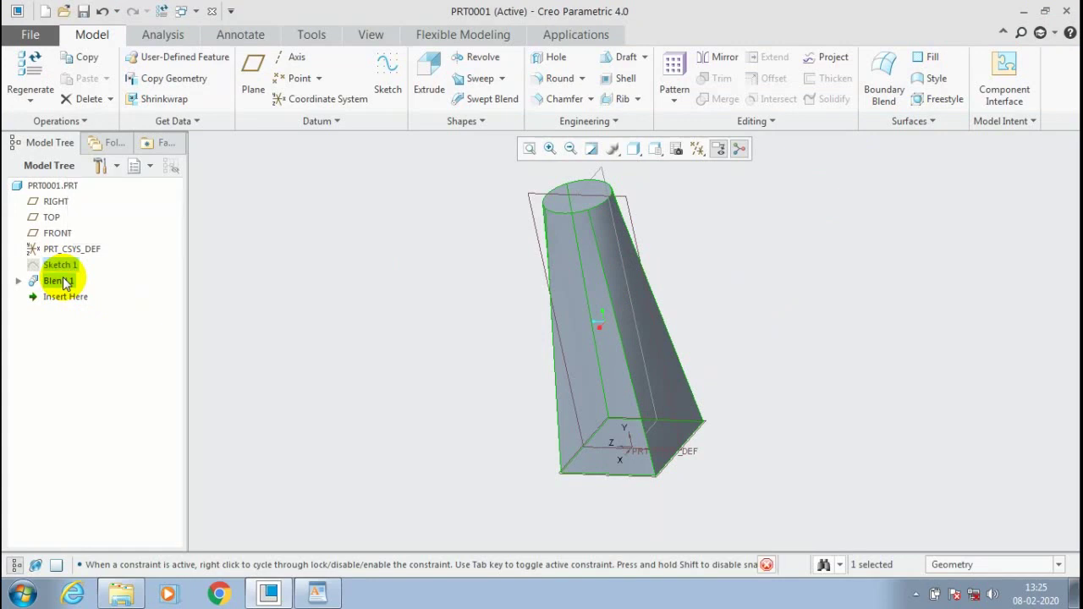
{"action": "right_click", "coordinate": [66, 284]}
{"action": "left_click", "coordinate": [95, 332]}
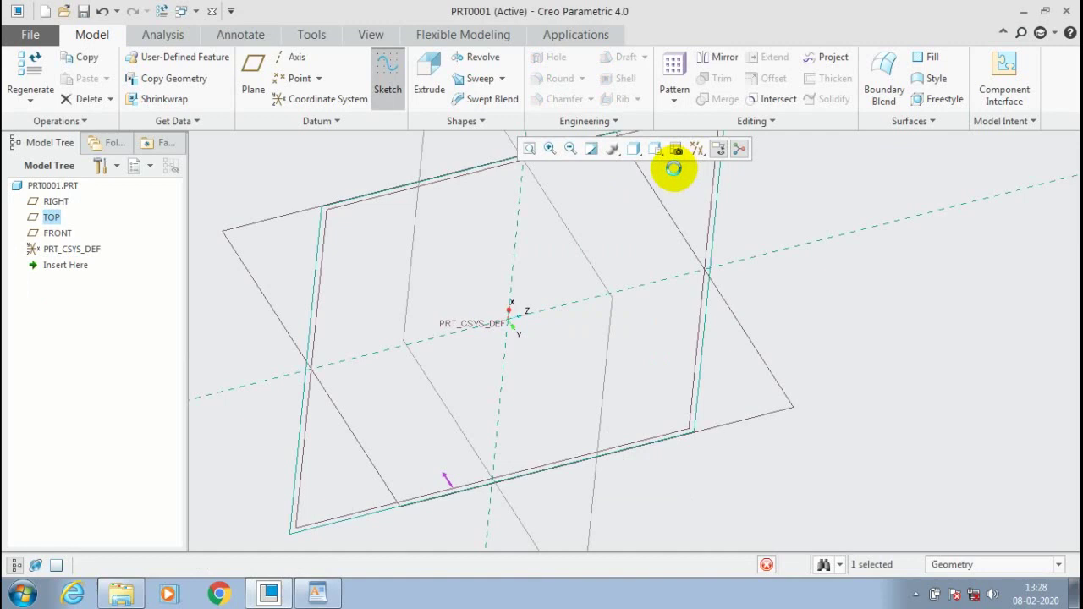
Step: Sketch a rectangle on TOP, upper-left of the origin, and accept it
{"action": "left_click", "coordinate": [673, 150]}
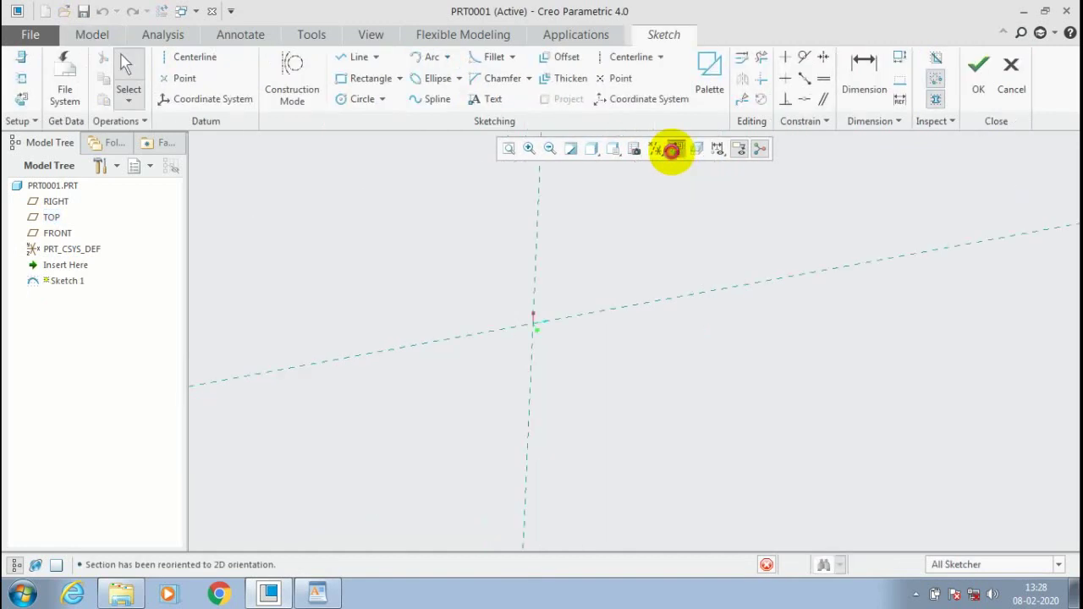
{"action": "left_click", "coordinate": [381, 103]}
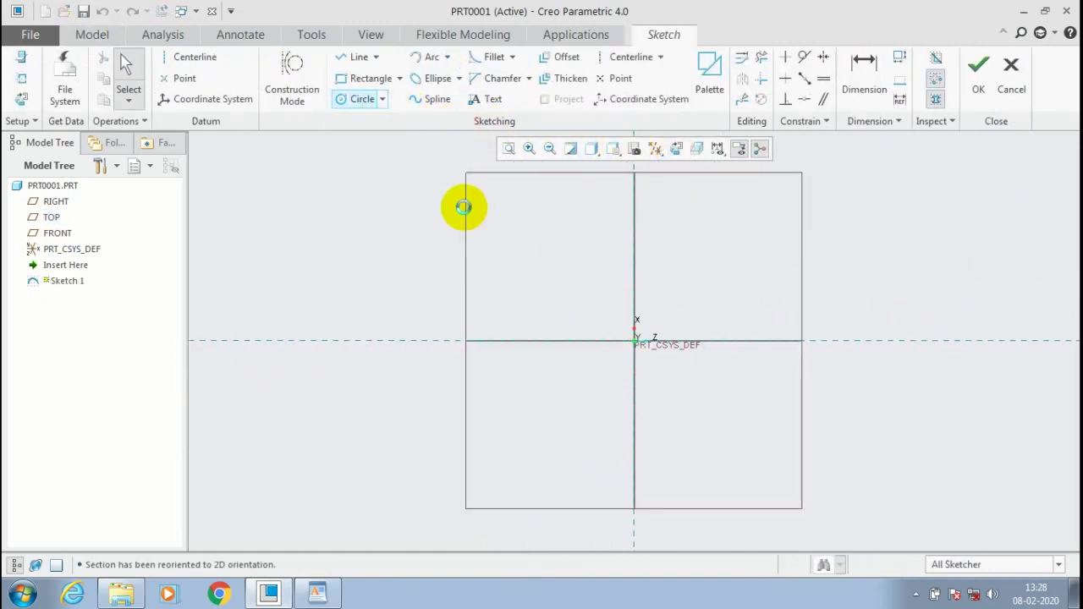
{"action": "key", "text": "r"}
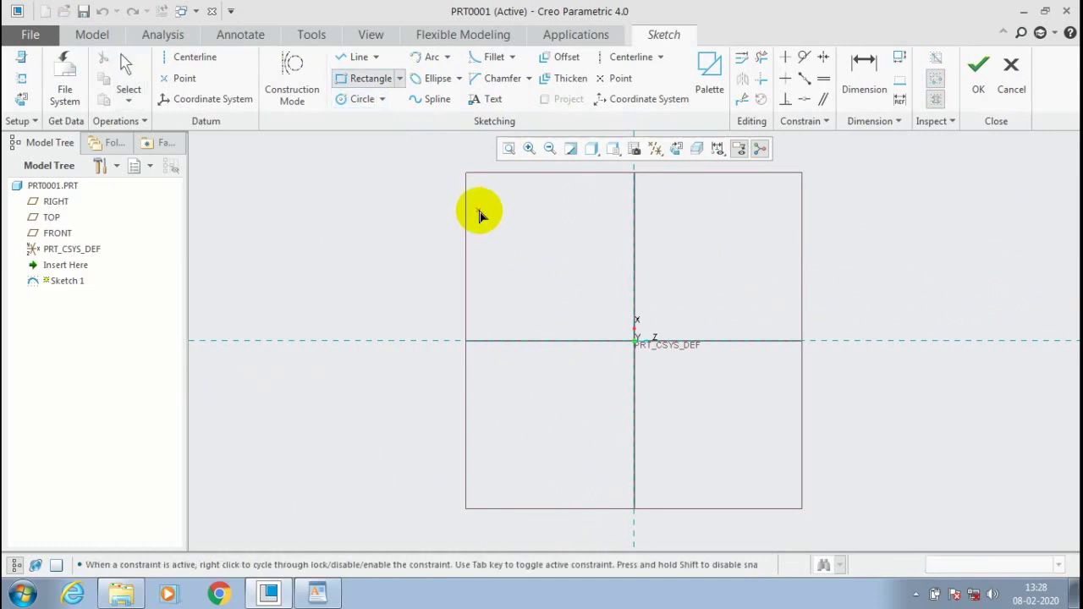
{"action": "left_click", "coordinate": [479, 210]}
{"action": "left_click", "coordinate": [596, 295]}
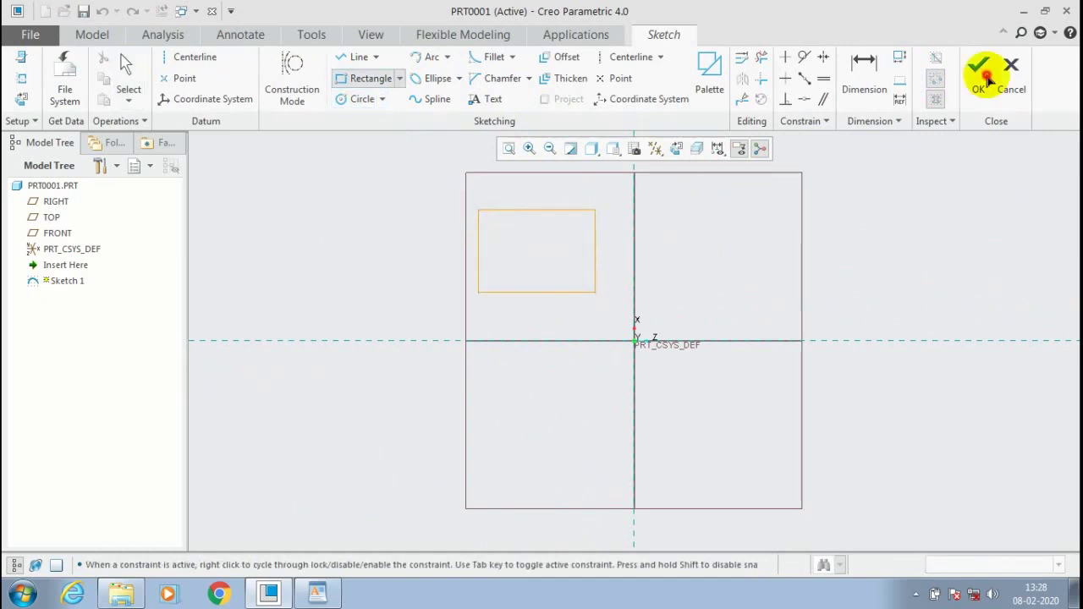
{"action": "left_click", "coordinate": [987, 77]}
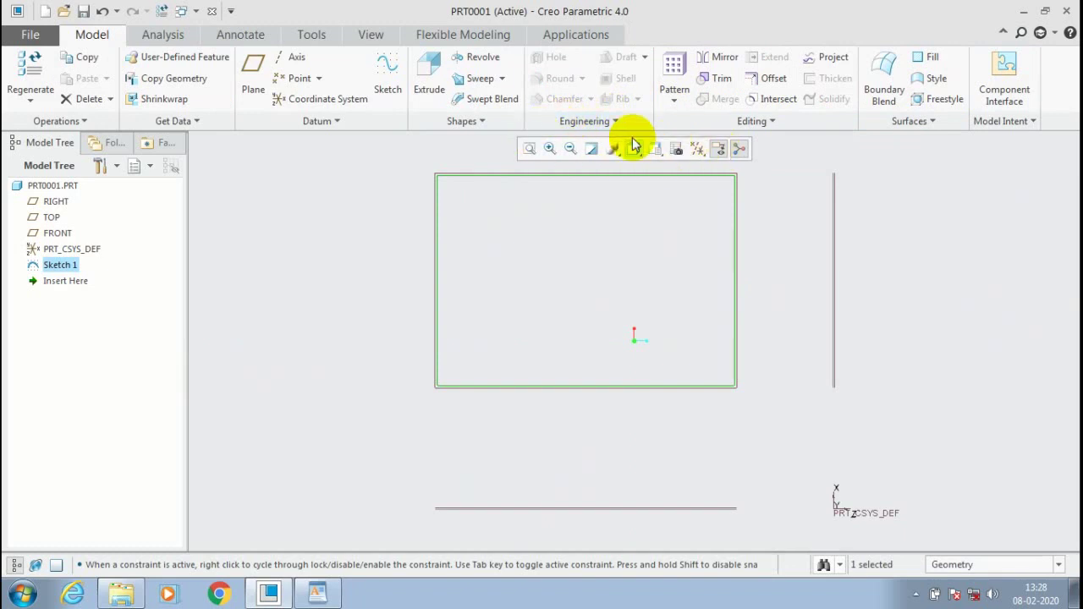
Step: Start a Rotational Blend from Sketch 1 about the CSYS X-axis, inserting a second section
{"action": "left_click", "coordinate": [451, 123]}
{"action": "left_click", "coordinate": [448, 159]}
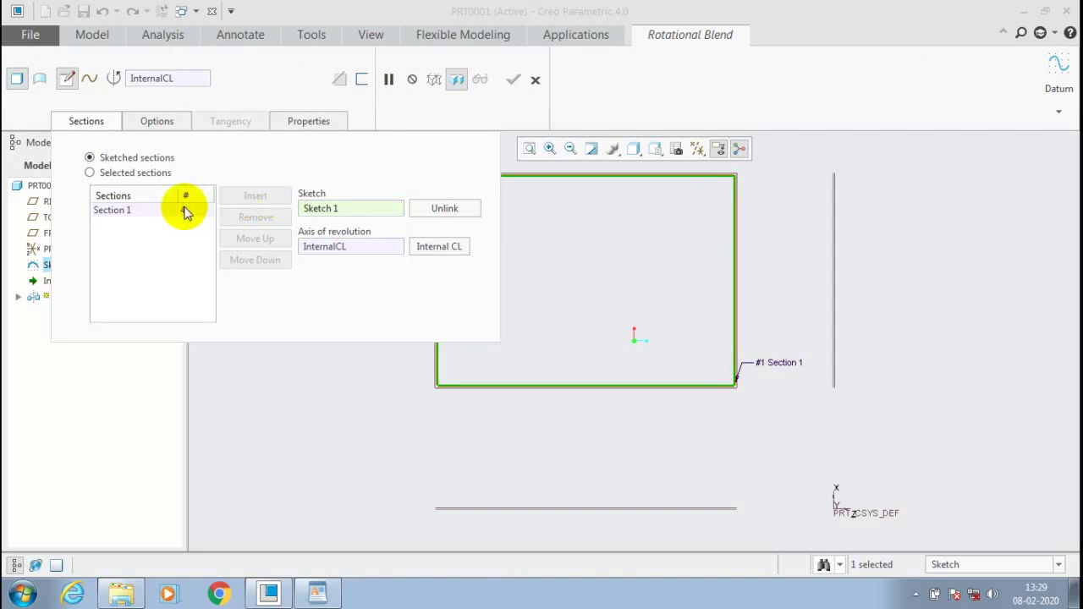
{"action": "left_click", "coordinate": [149, 210]}
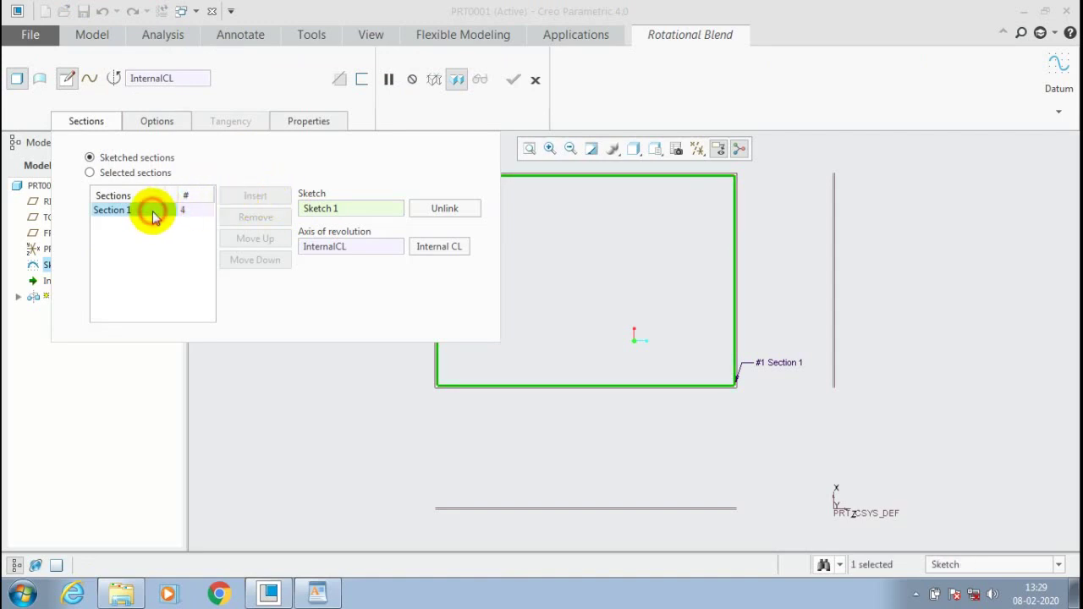
{"action": "left_click", "coordinate": [377, 246]}
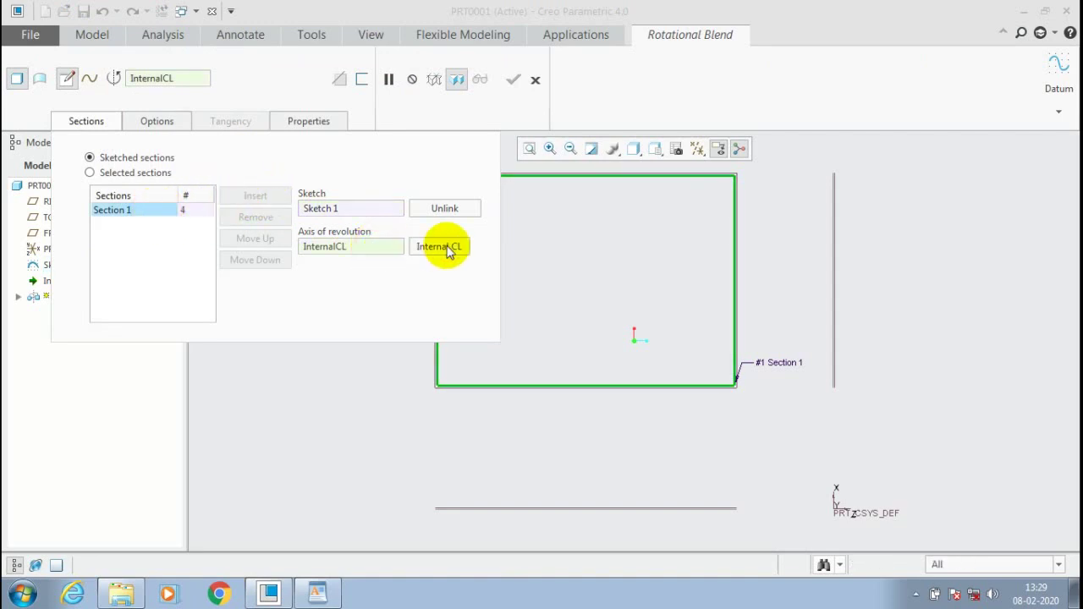
{"action": "left_click", "coordinate": [836, 506]}
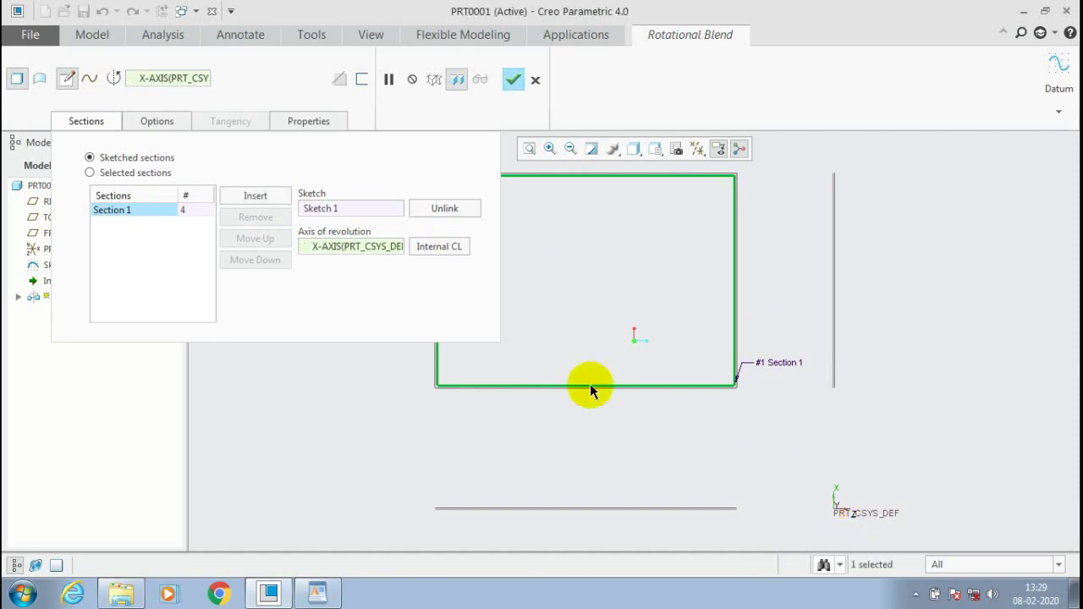
{"action": "left_click", "coordinate": [252, 196]}
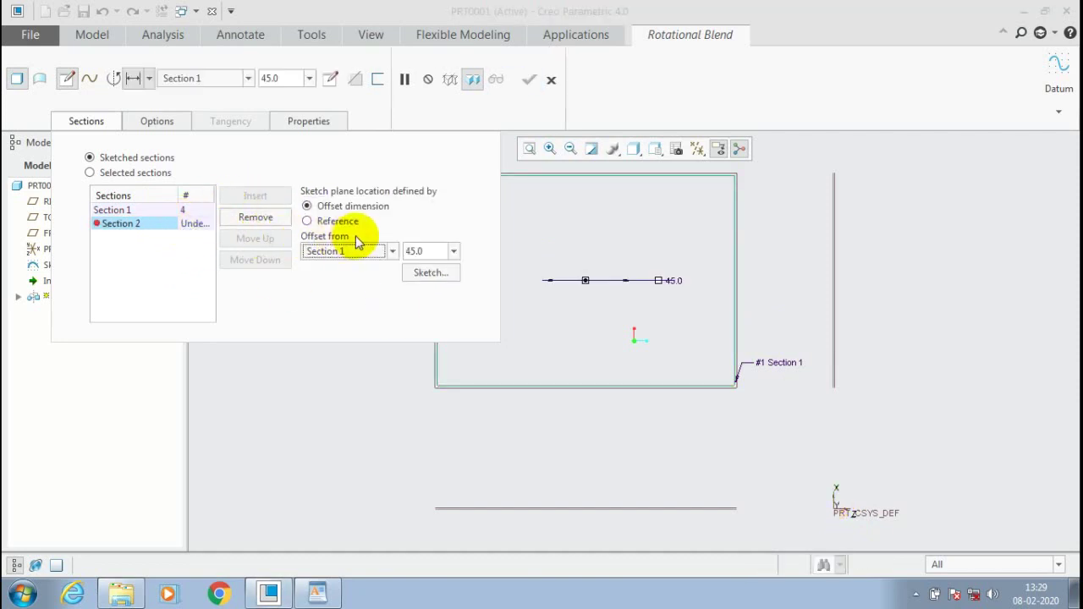
Step: Sketch a circle inside the rectangle as the second section
{"action": "left_click", "coordinate": [428, 271]}
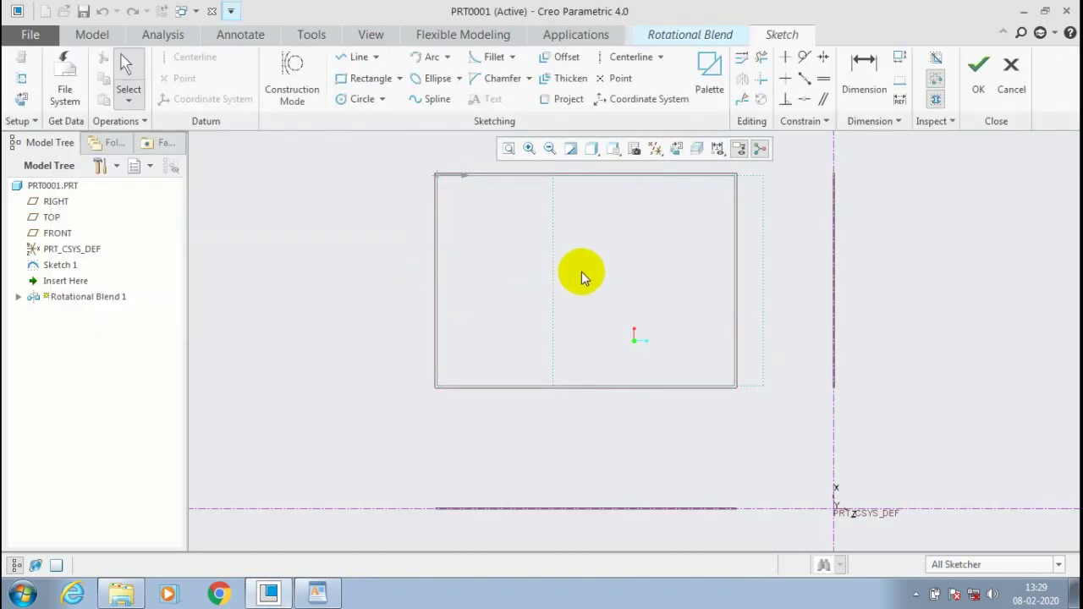
{"action": "scroll", "coordinate": [710, 232], "scroll_direction": "up", "scroll_amount": 1}
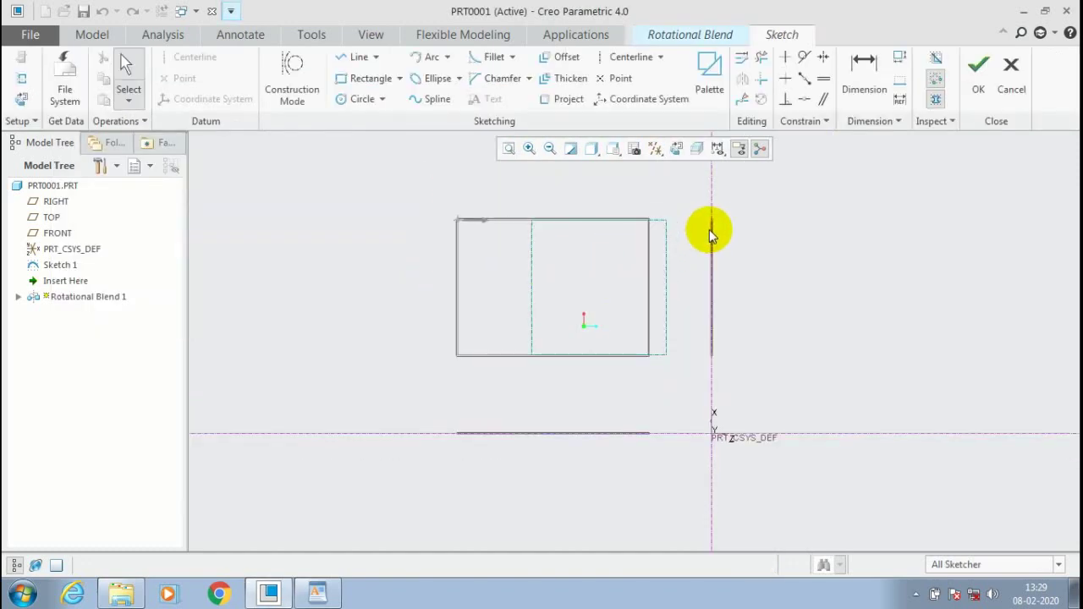
{"action": "left_click", "coordinate": [362, 100]}
{"action": "left_click", "coordinate": [597, 293]}
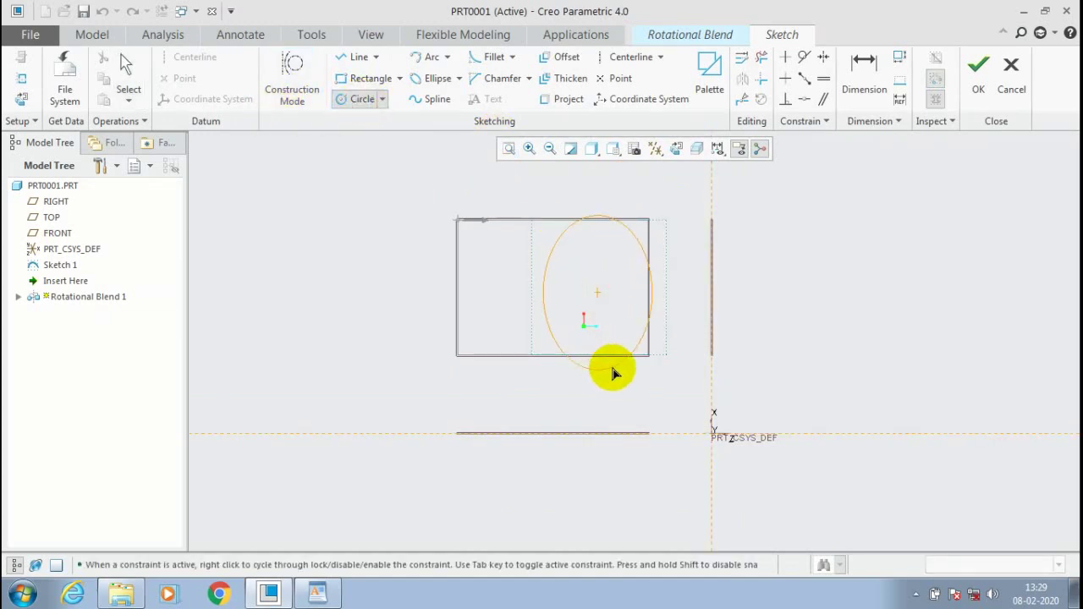
{"action": "left_click", "coordinate": [614, 372]}
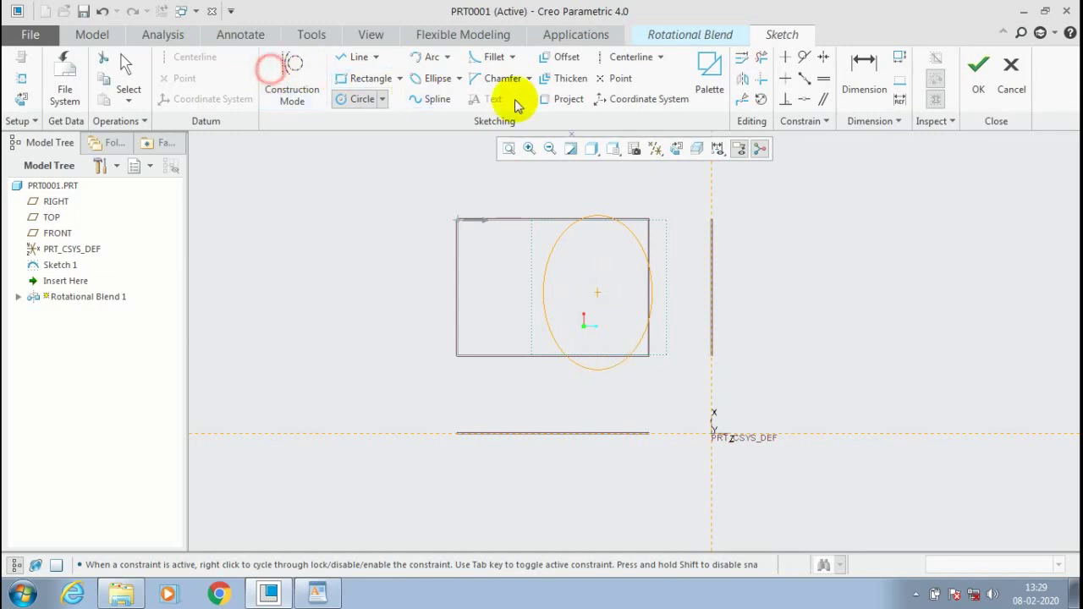
Step: Divide the circle into four segments and accept the section
{"action": "left_click", "coordinate": [743, 98]}
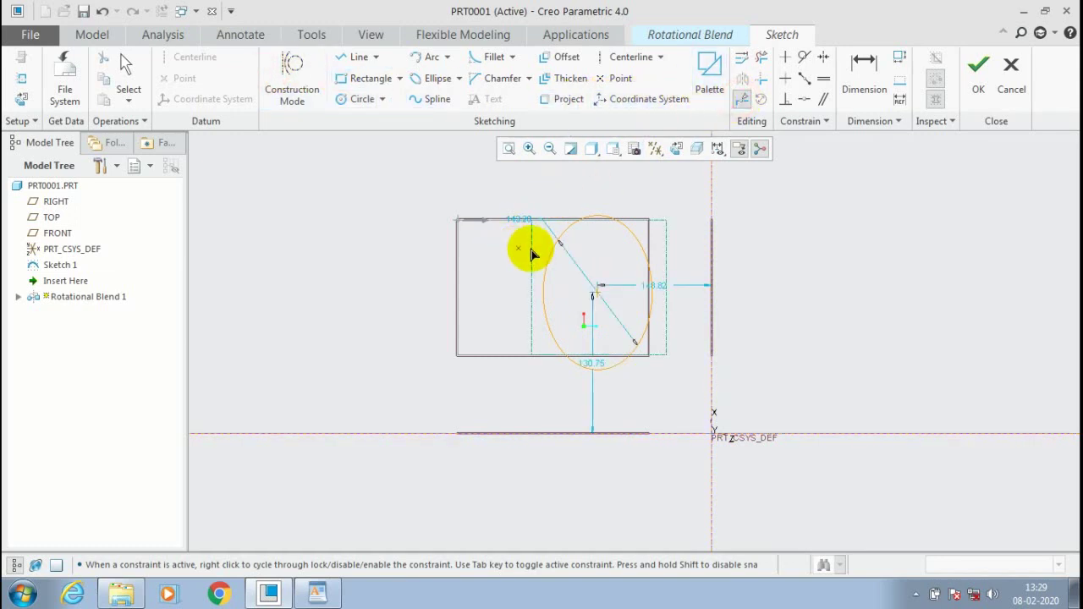
{"action": "left_click", "coordinate": [635, 242]}
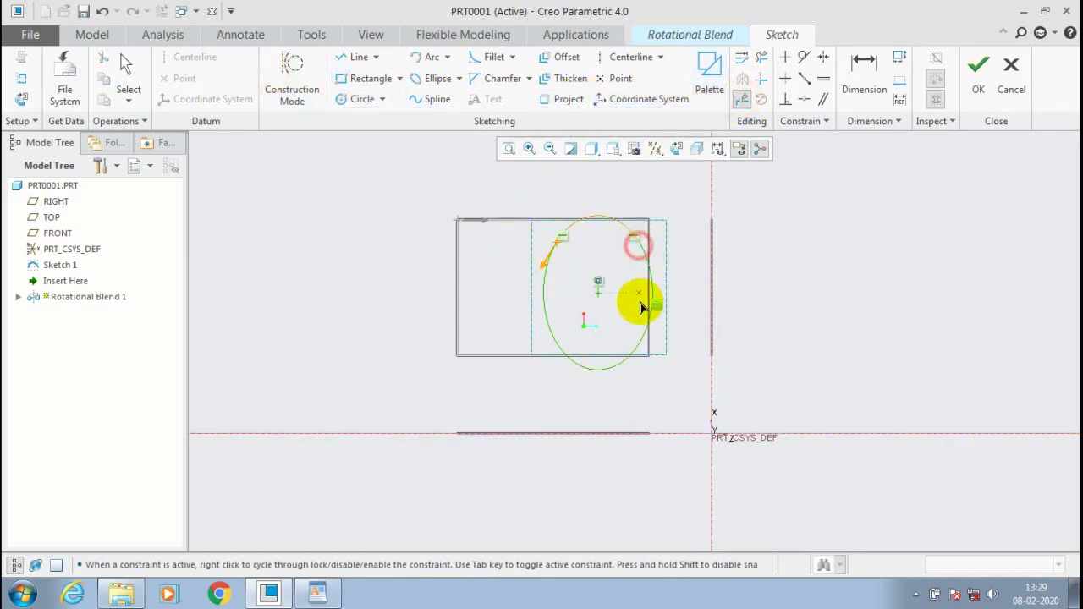
{"action": "left_click", "coordinate": [642, 347]}
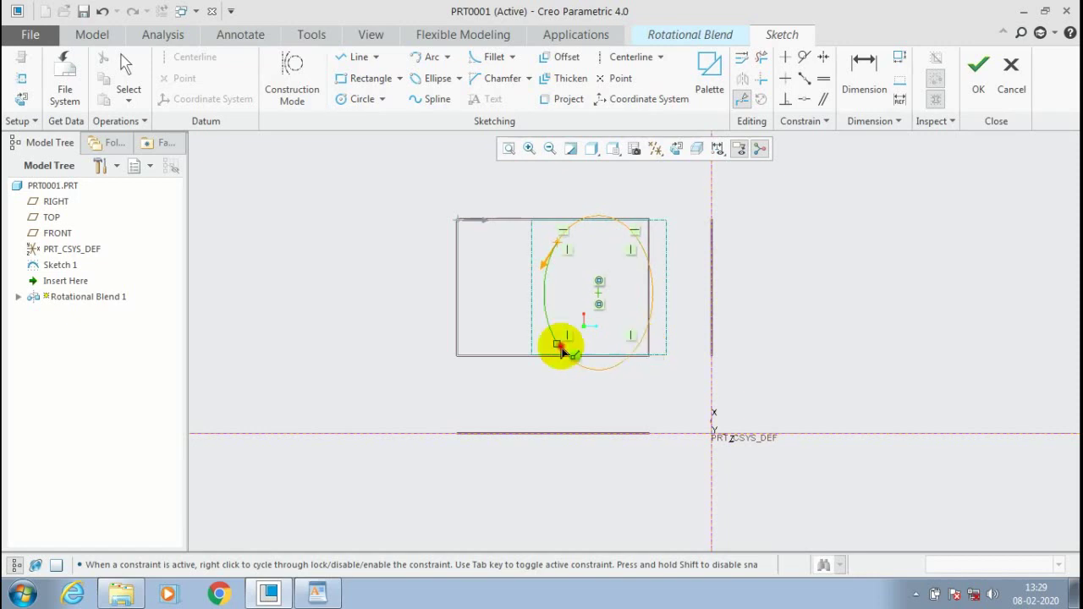
{"action": "left_click", "coordinate": [968, 91]}
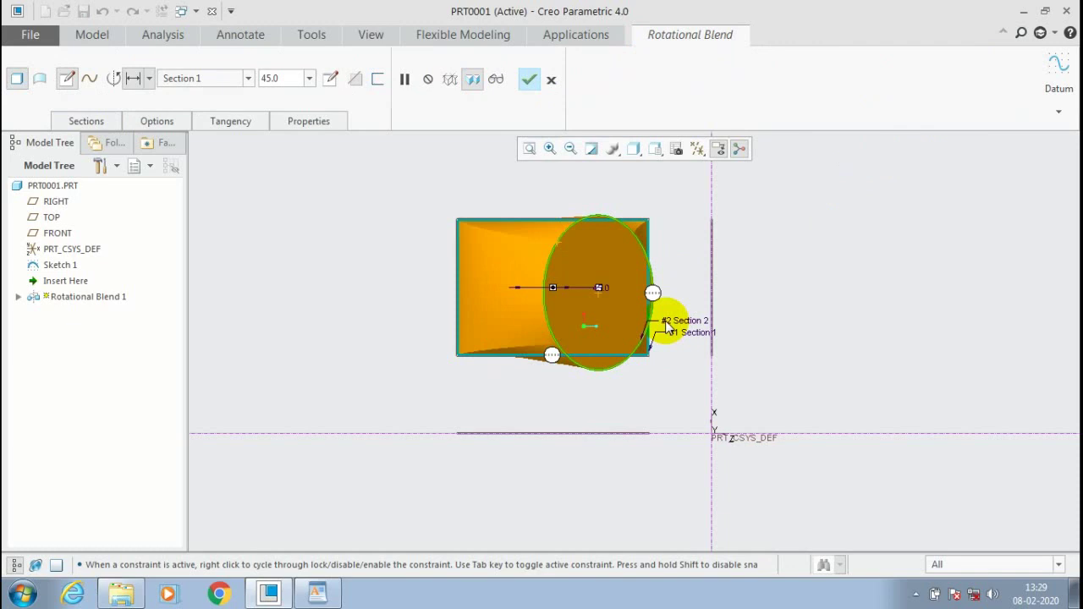
Step: Change Section 2's offset angle from 45 to 60 degrees and inspect the preview
{"action": "key", "text": "ctrl+d"}
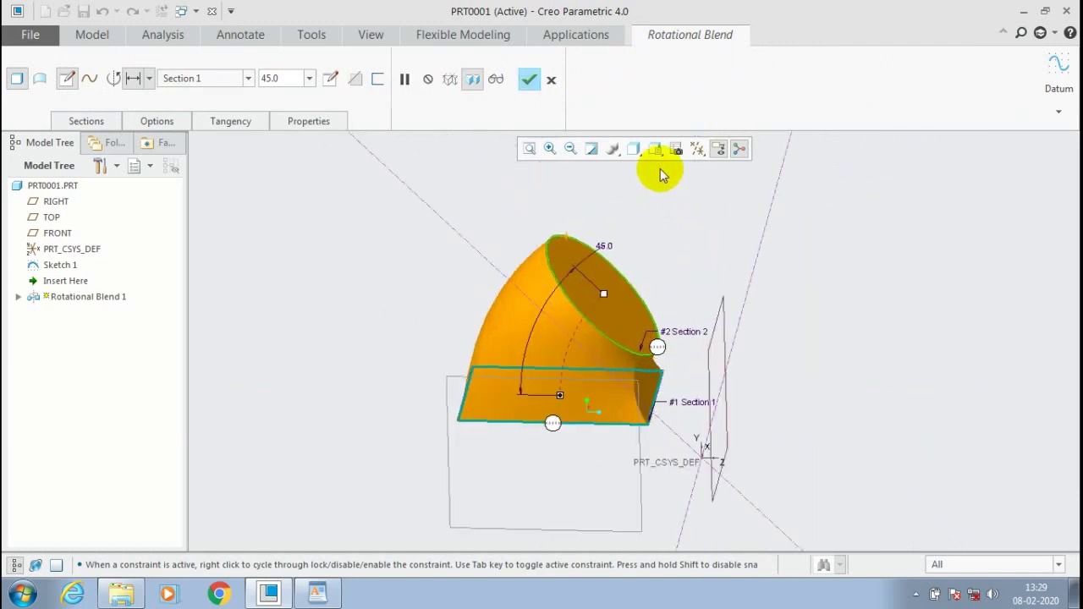
{"action": "scroll", "coordinate": [661, 174], "scroll_direction": "up", "scroll_amount": 1}
{"action": "left_click", "coordinate": [95, 118]}
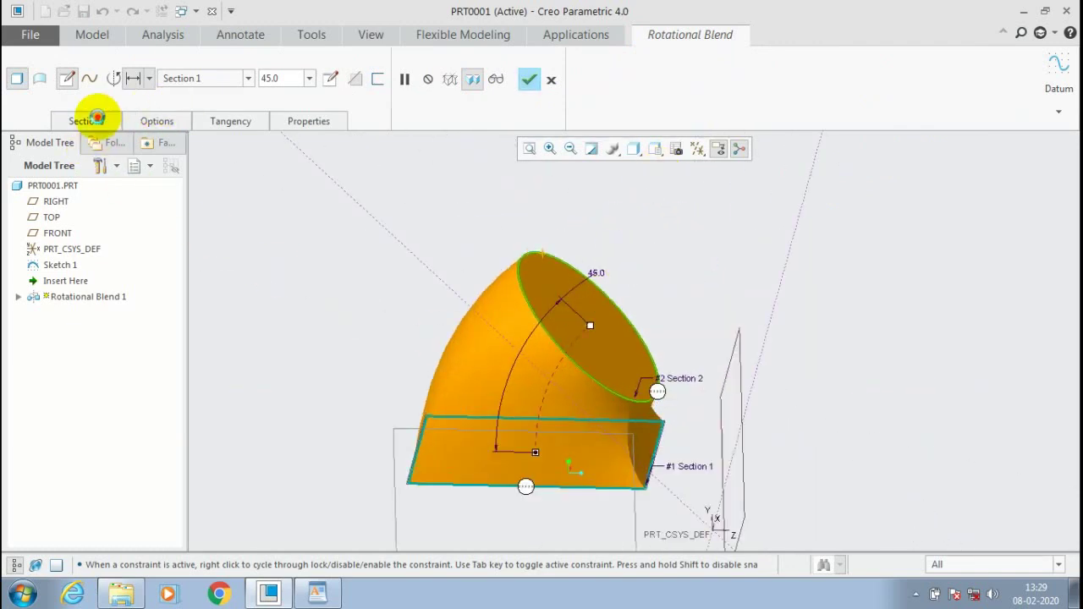
{"action": "left_click", "coordinate": [423, 250]}
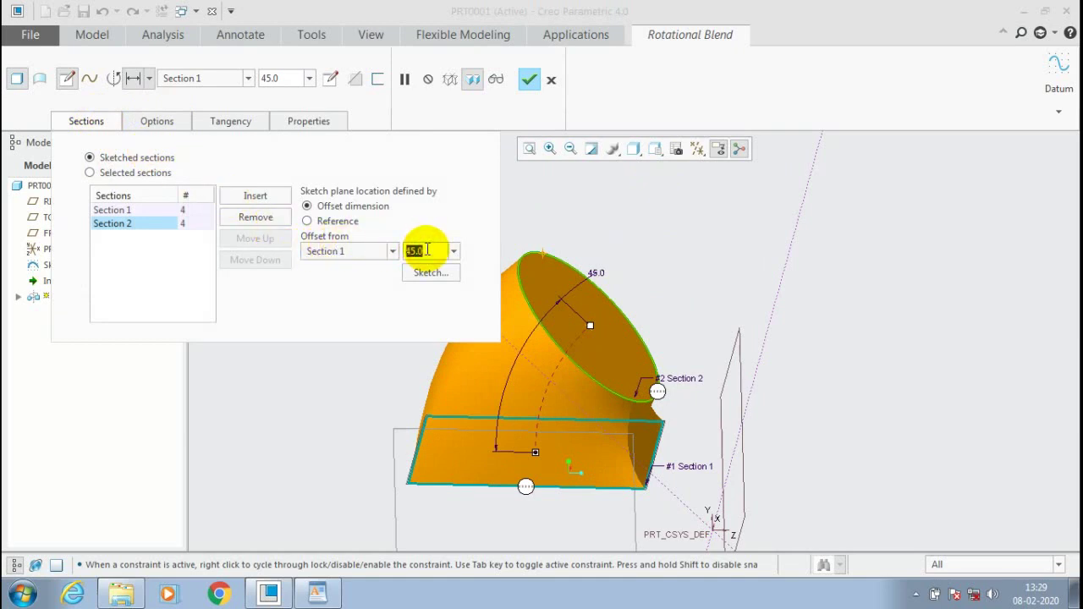
{"action": "type", "text": "60"}
{"action": "key", "text": "Return"}
{"action": "mouse_move", "coordinate": [628, 291]}
{"action": "middle_mouse_down"}
{"action": "mouse_move", "coordinate": [593, 295]}
{"action": "mouse_move", "coordinate": [437, 226]}
{"action": "middle_mouse_up"}
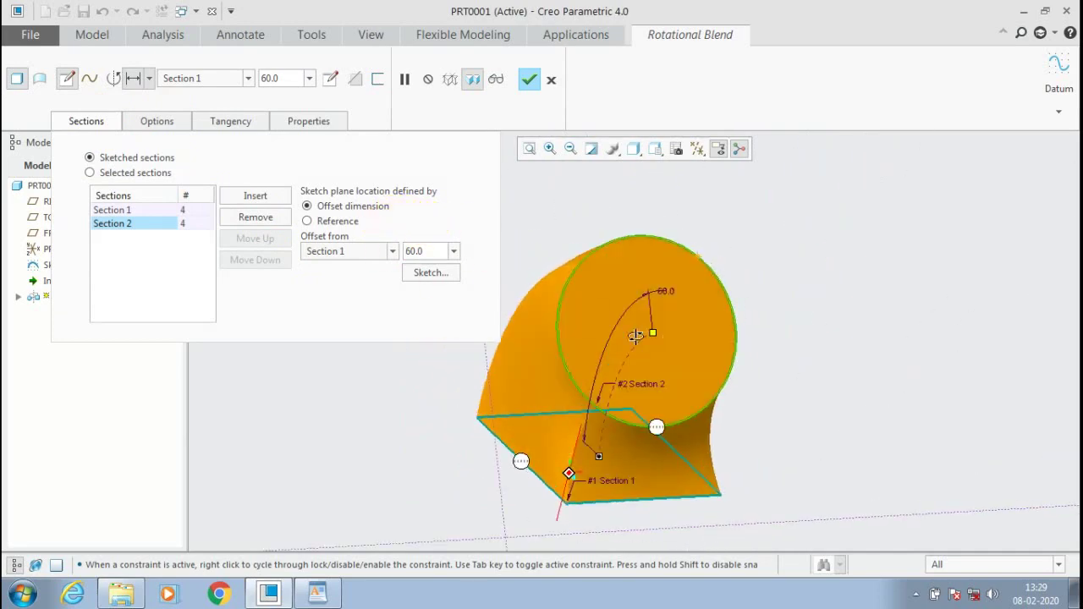